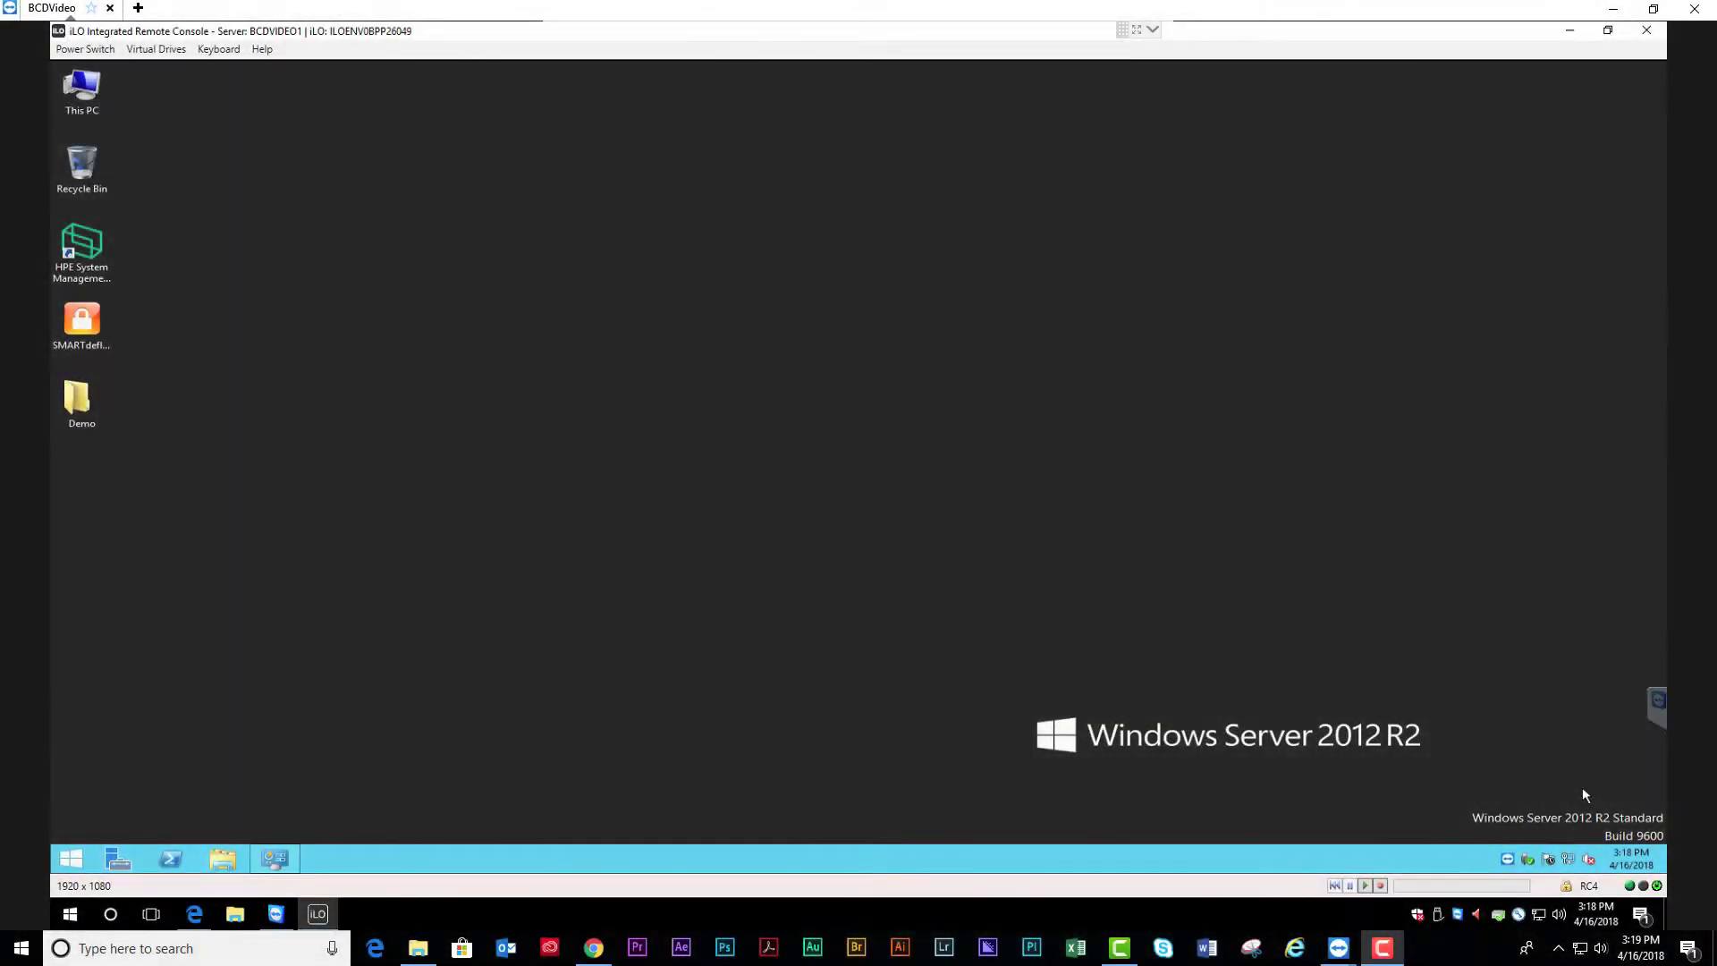
Launch Smart Storage Administrator by searching 'smart' from the remote server's Start screen
left_click(71, 859)
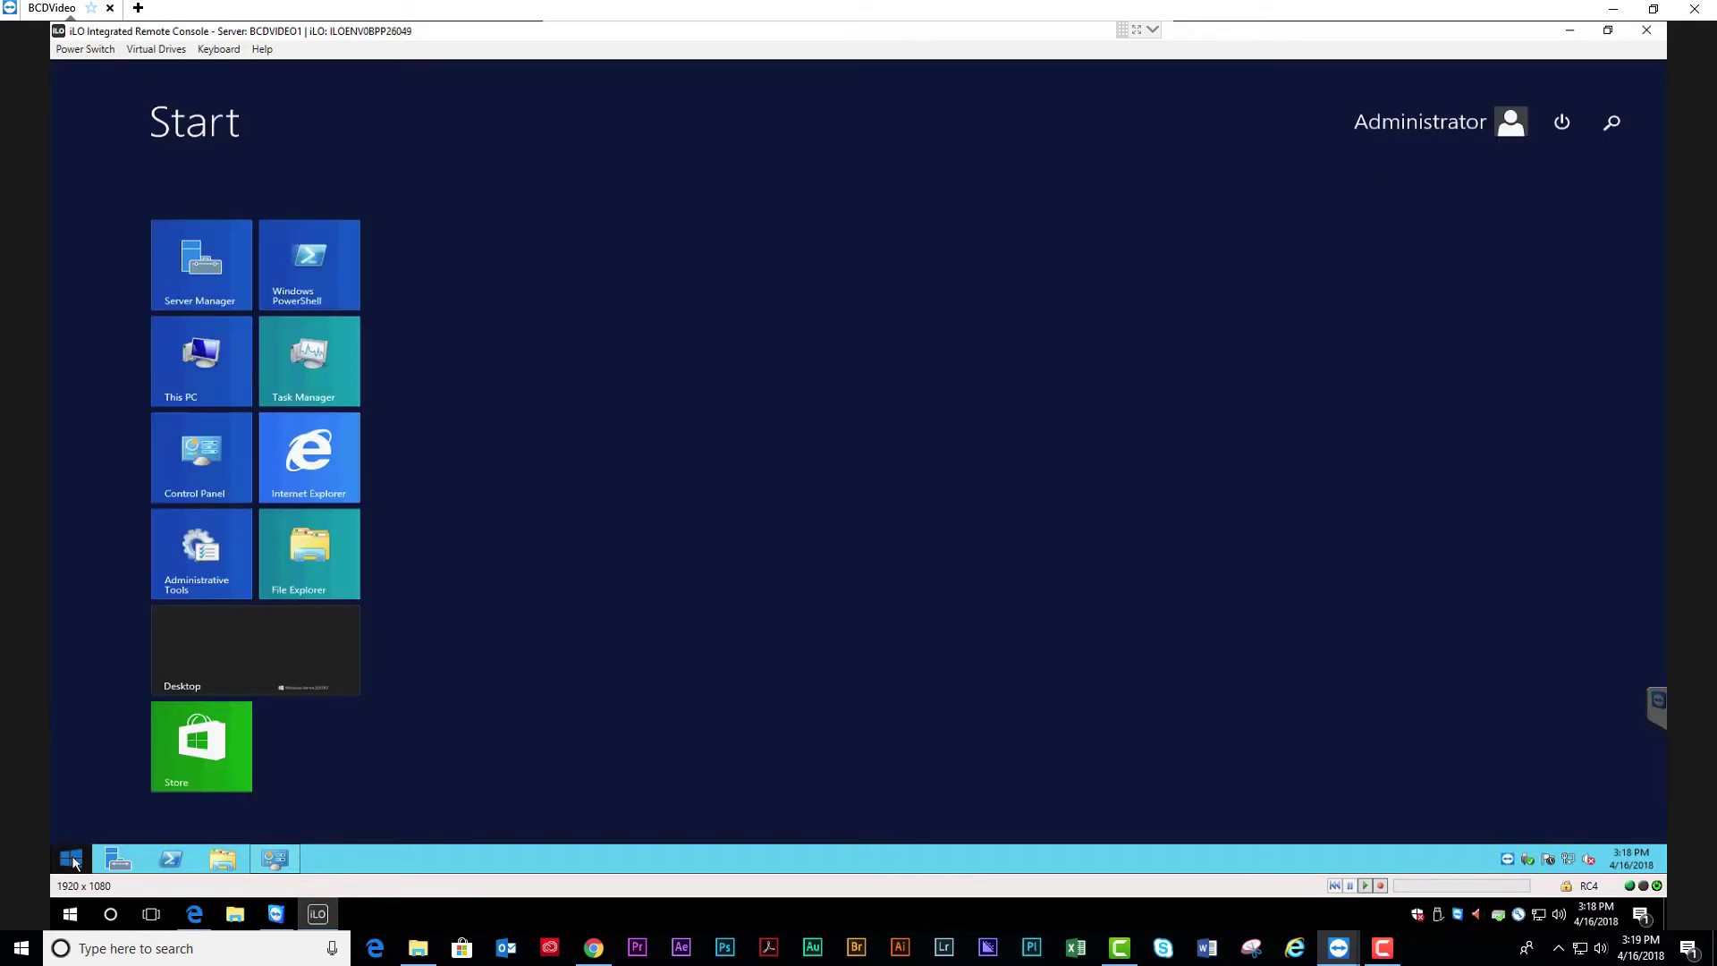
type("smart Storage Administrator")
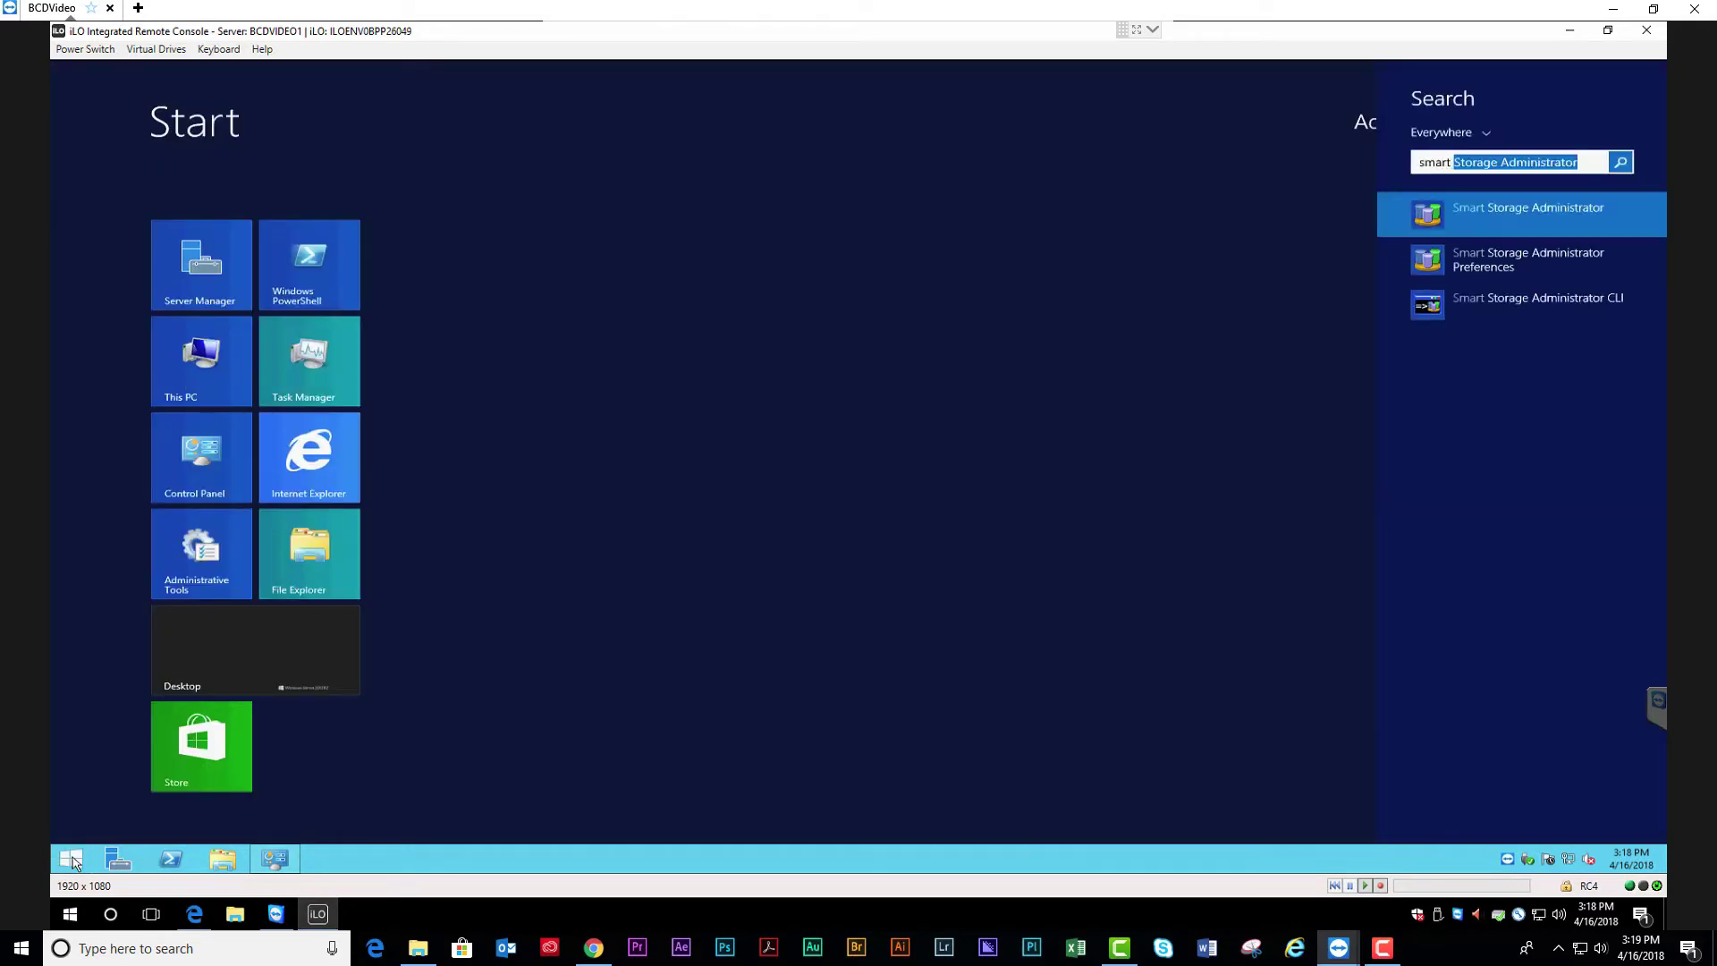
key("Return")
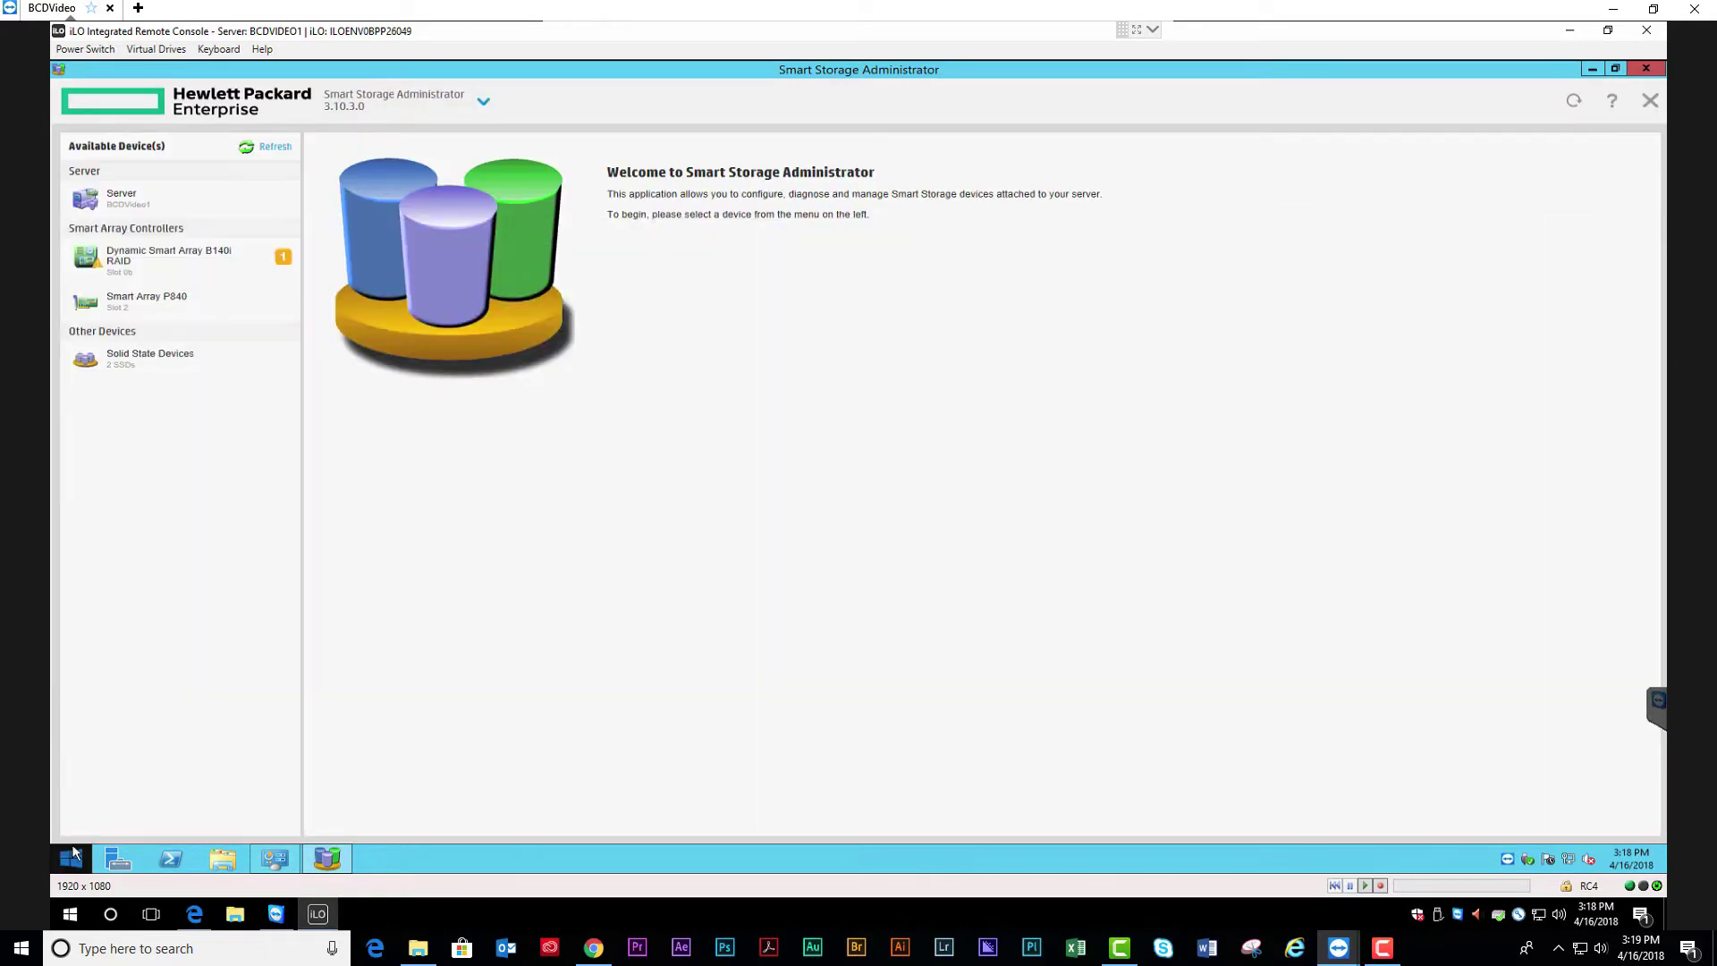
Review the server overview, the B140i controller status and the Smart Array P840 summary
left_click(208, 207)
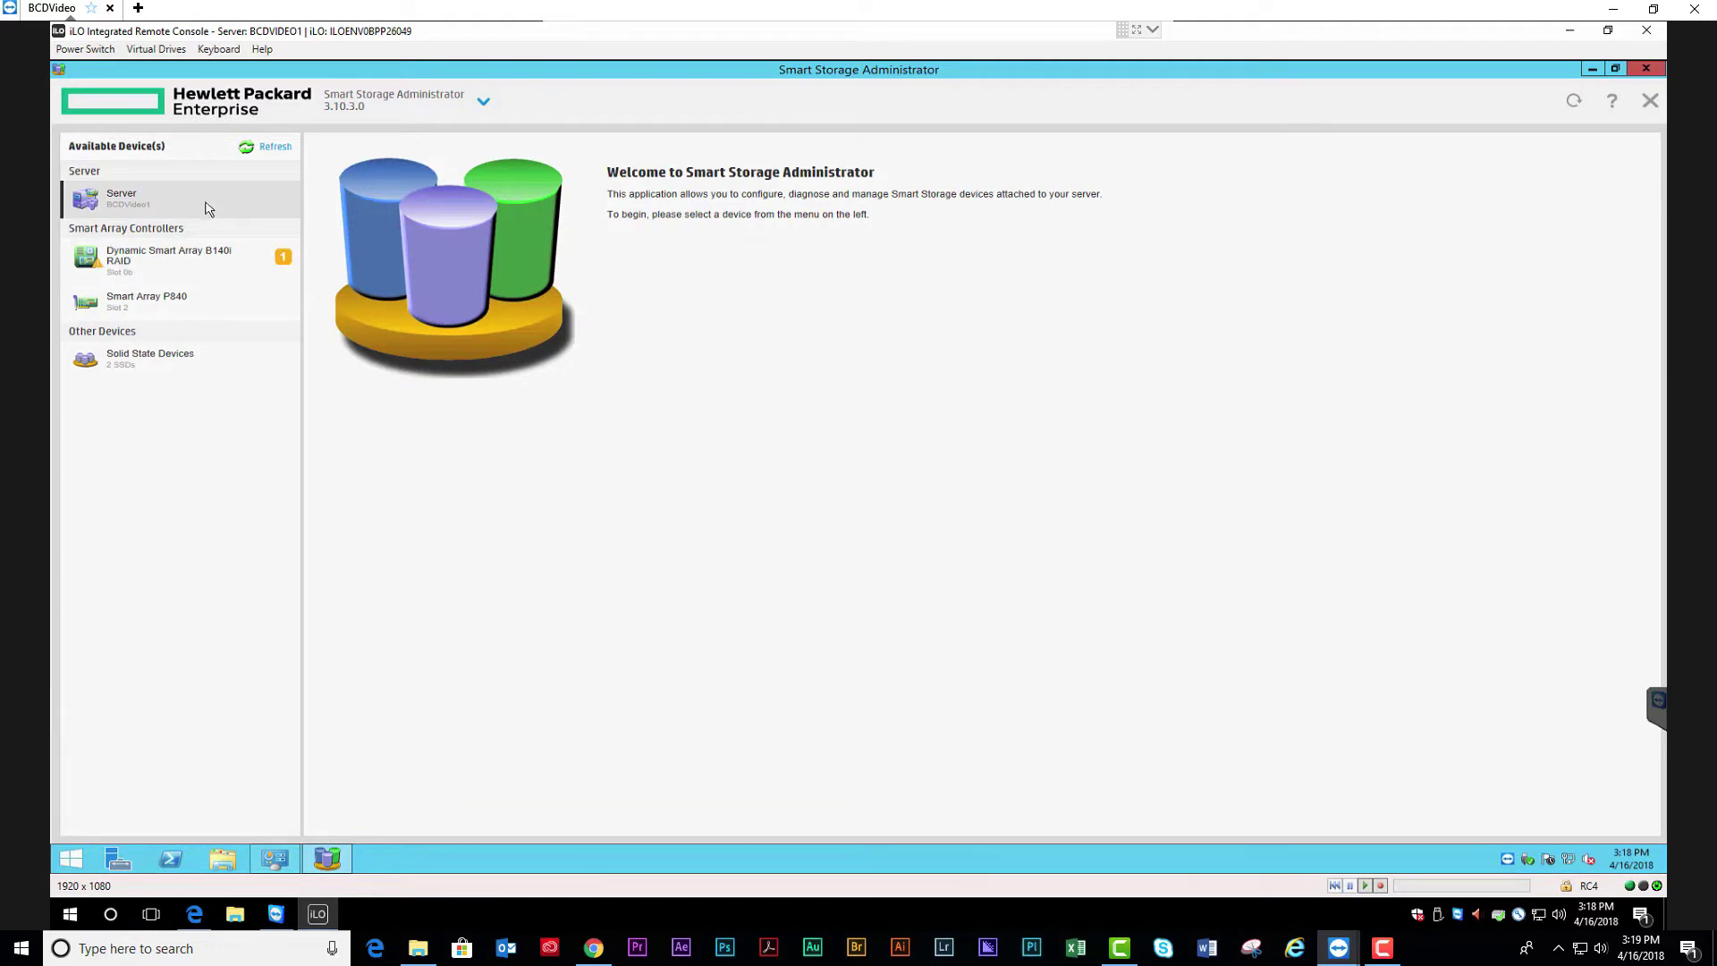
left_click(191, 260)
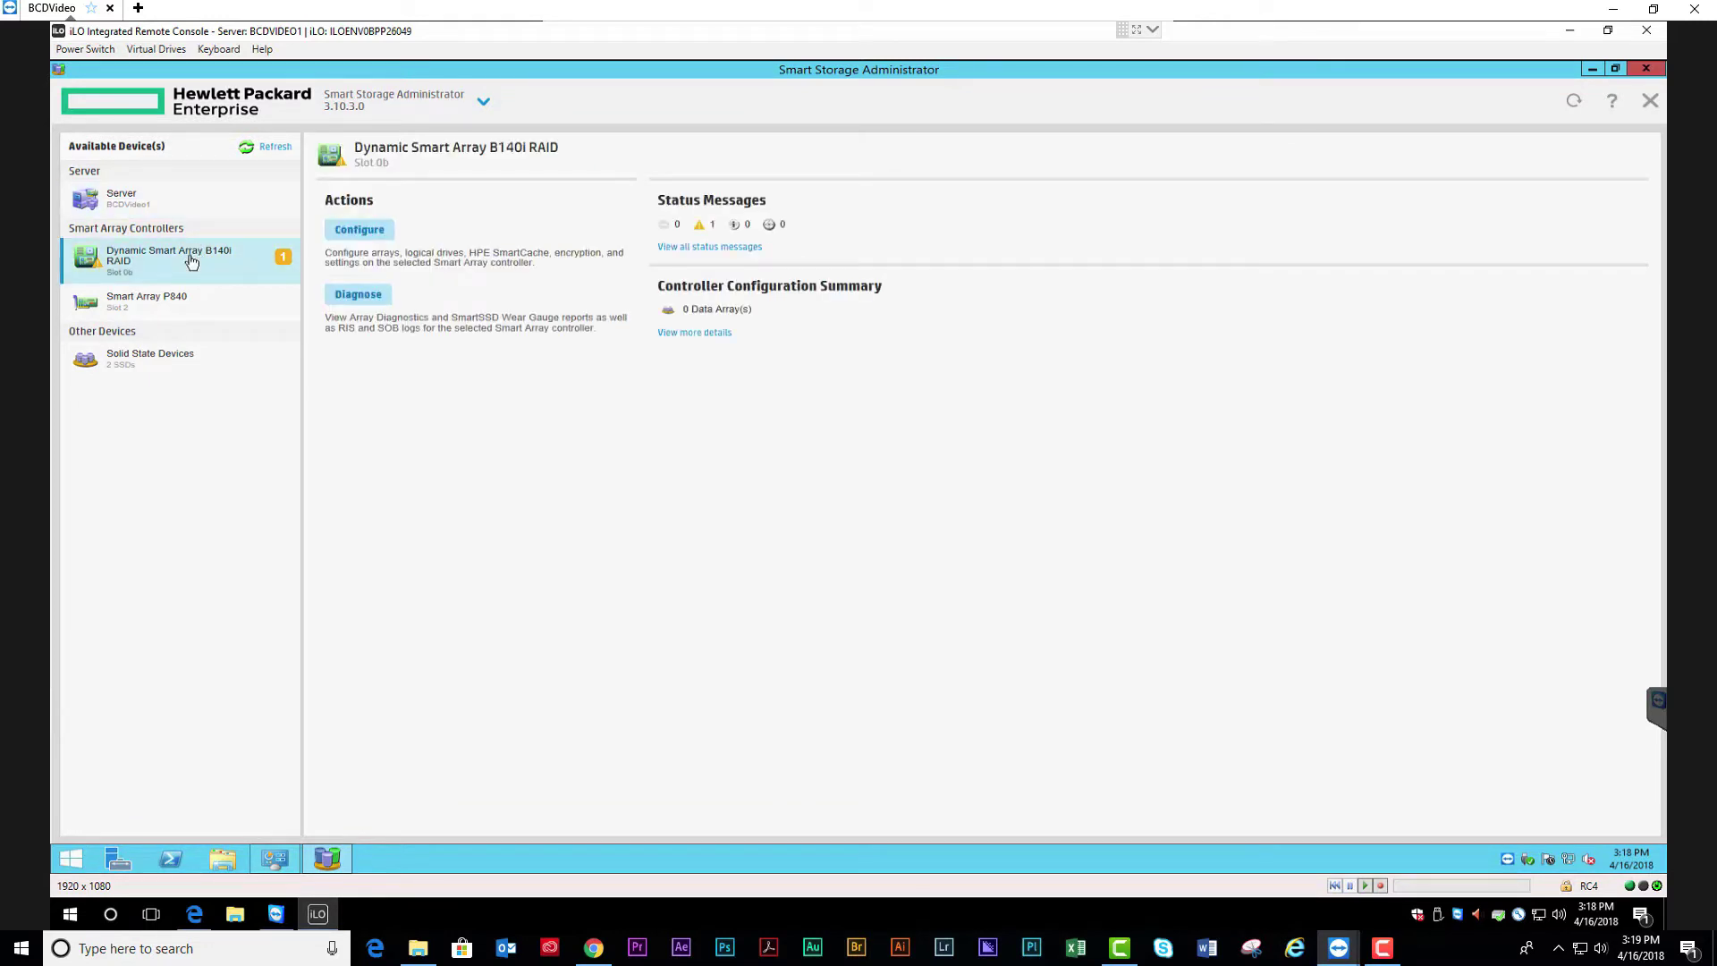
left_click(185, 314)
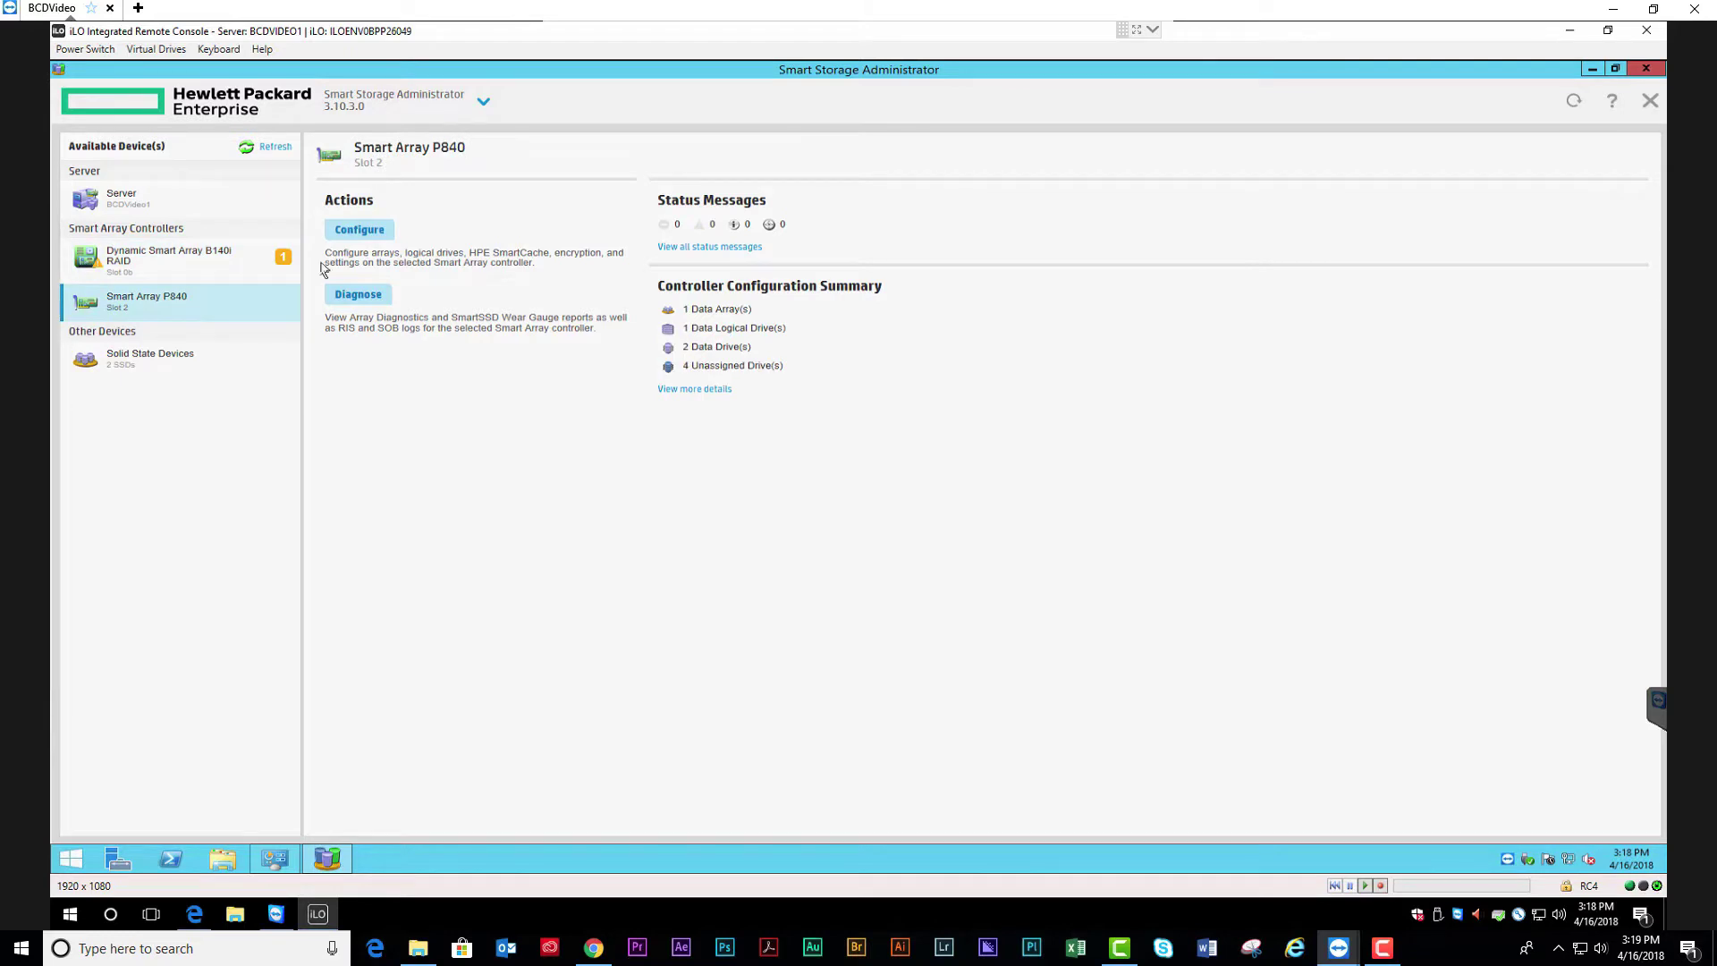
Configure the P840 and browse Logical Drive 1, its physical drives and the unassigned 8 TB drives
left_click(349, 233)
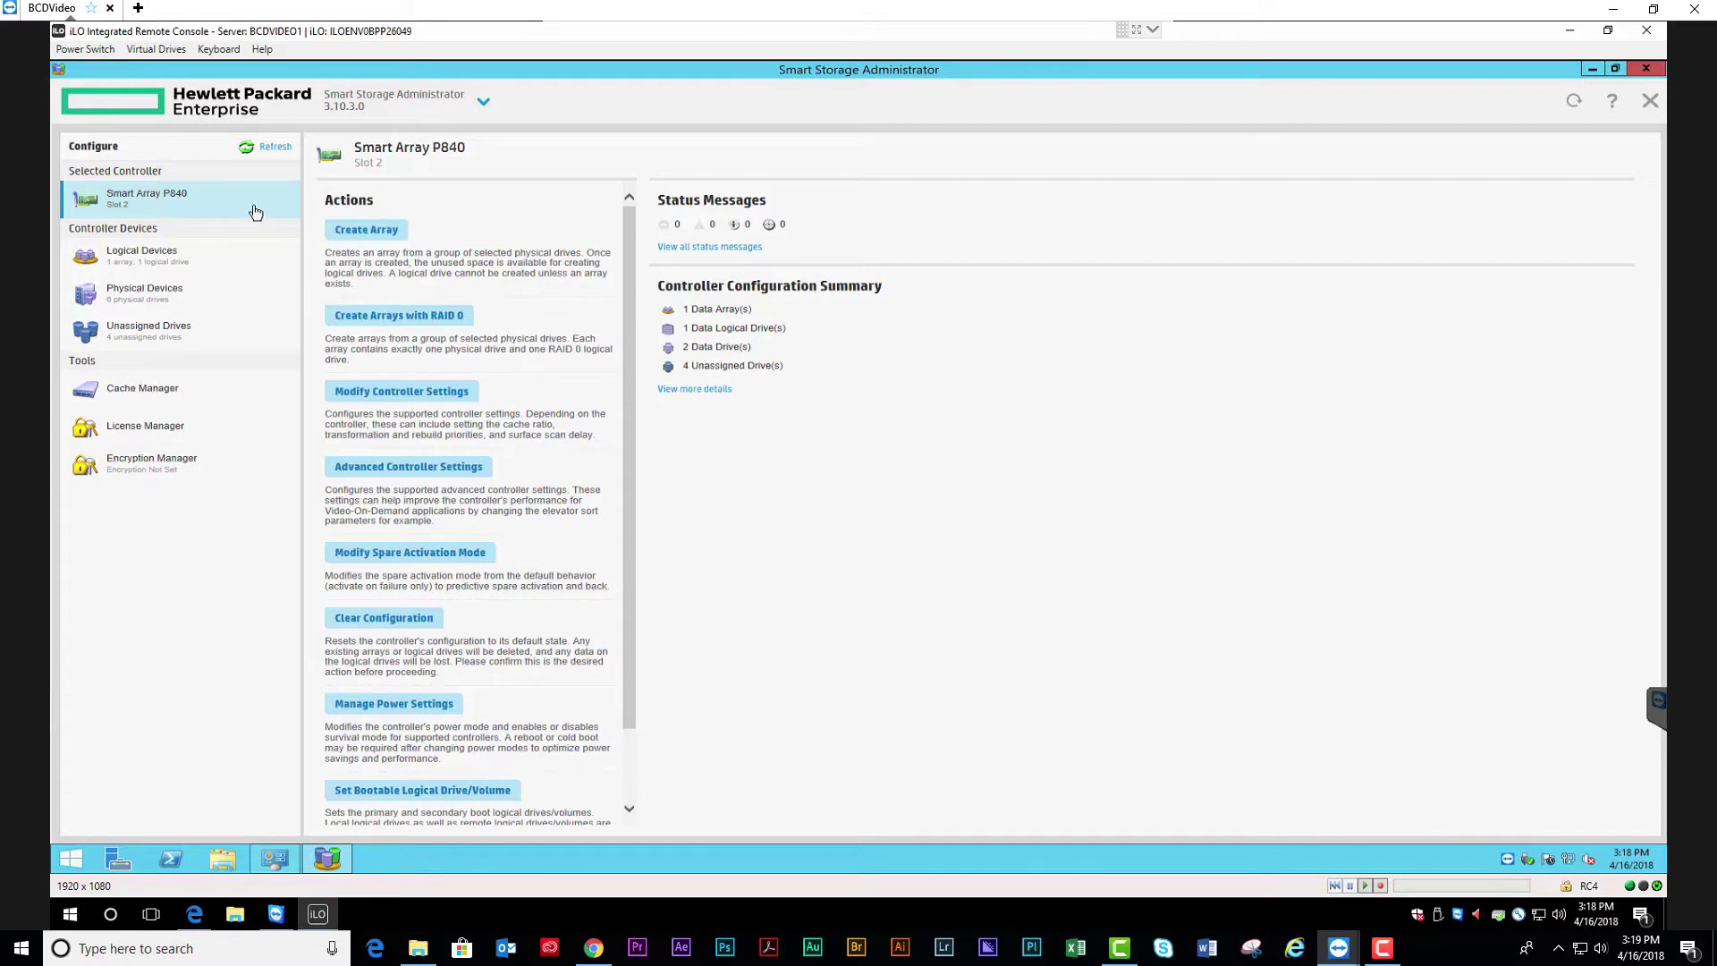
left_click(216, 261)
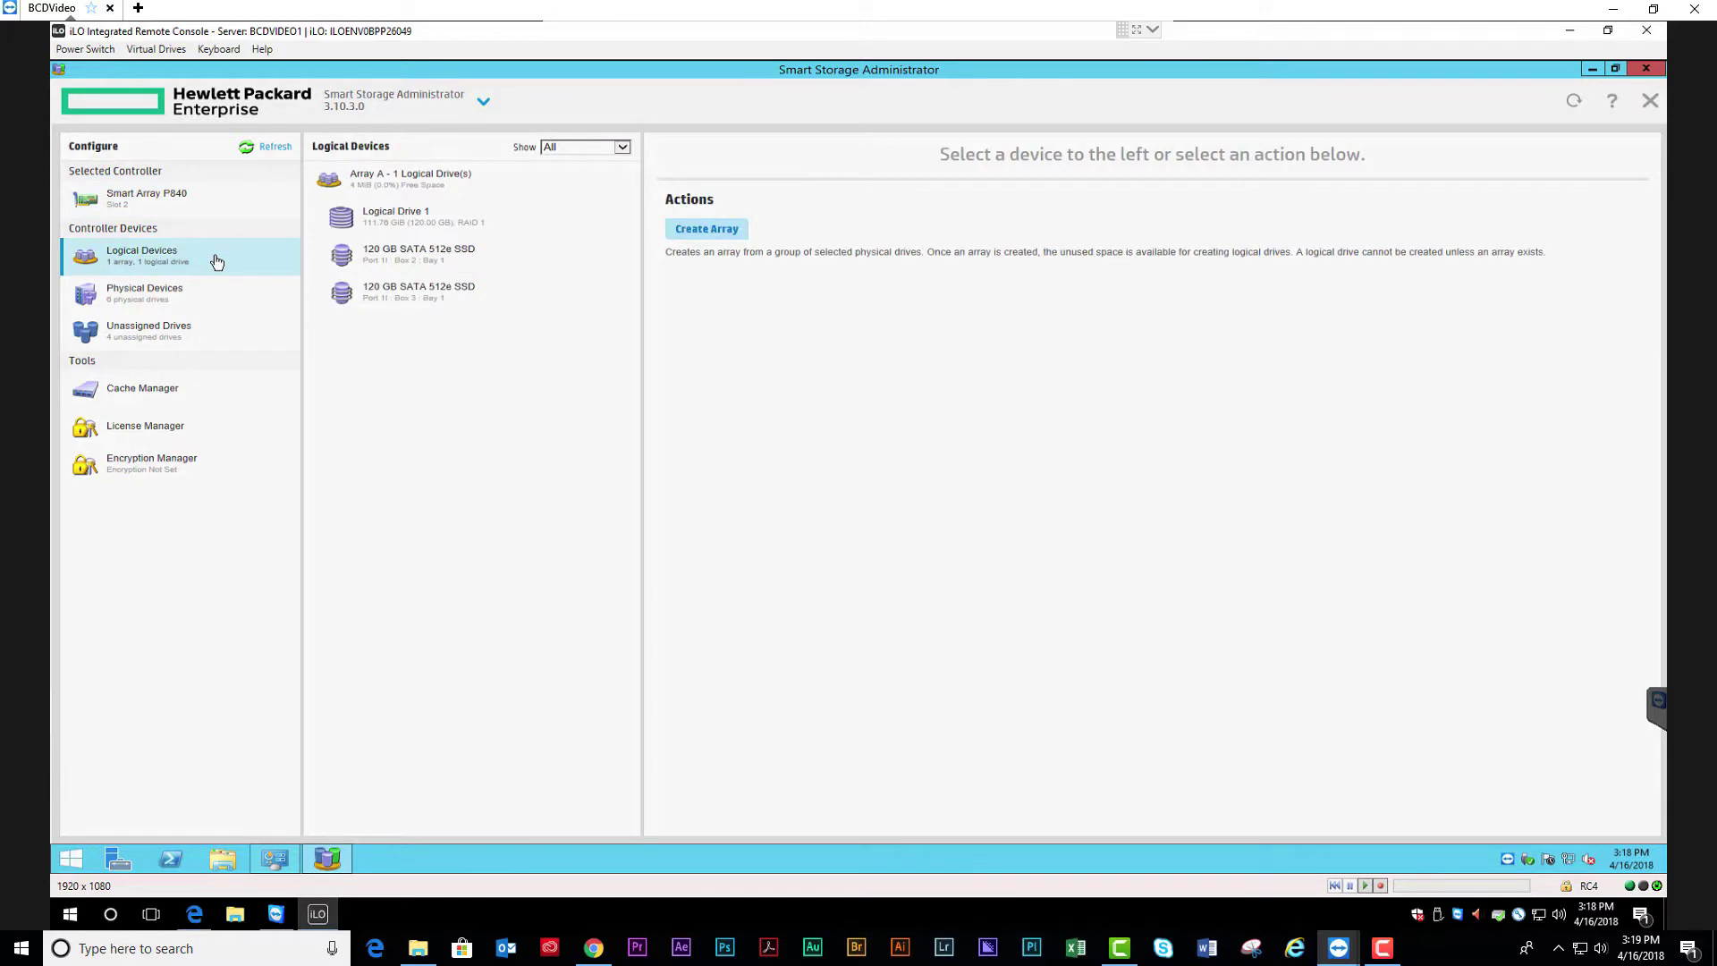
left_click(371, 225)
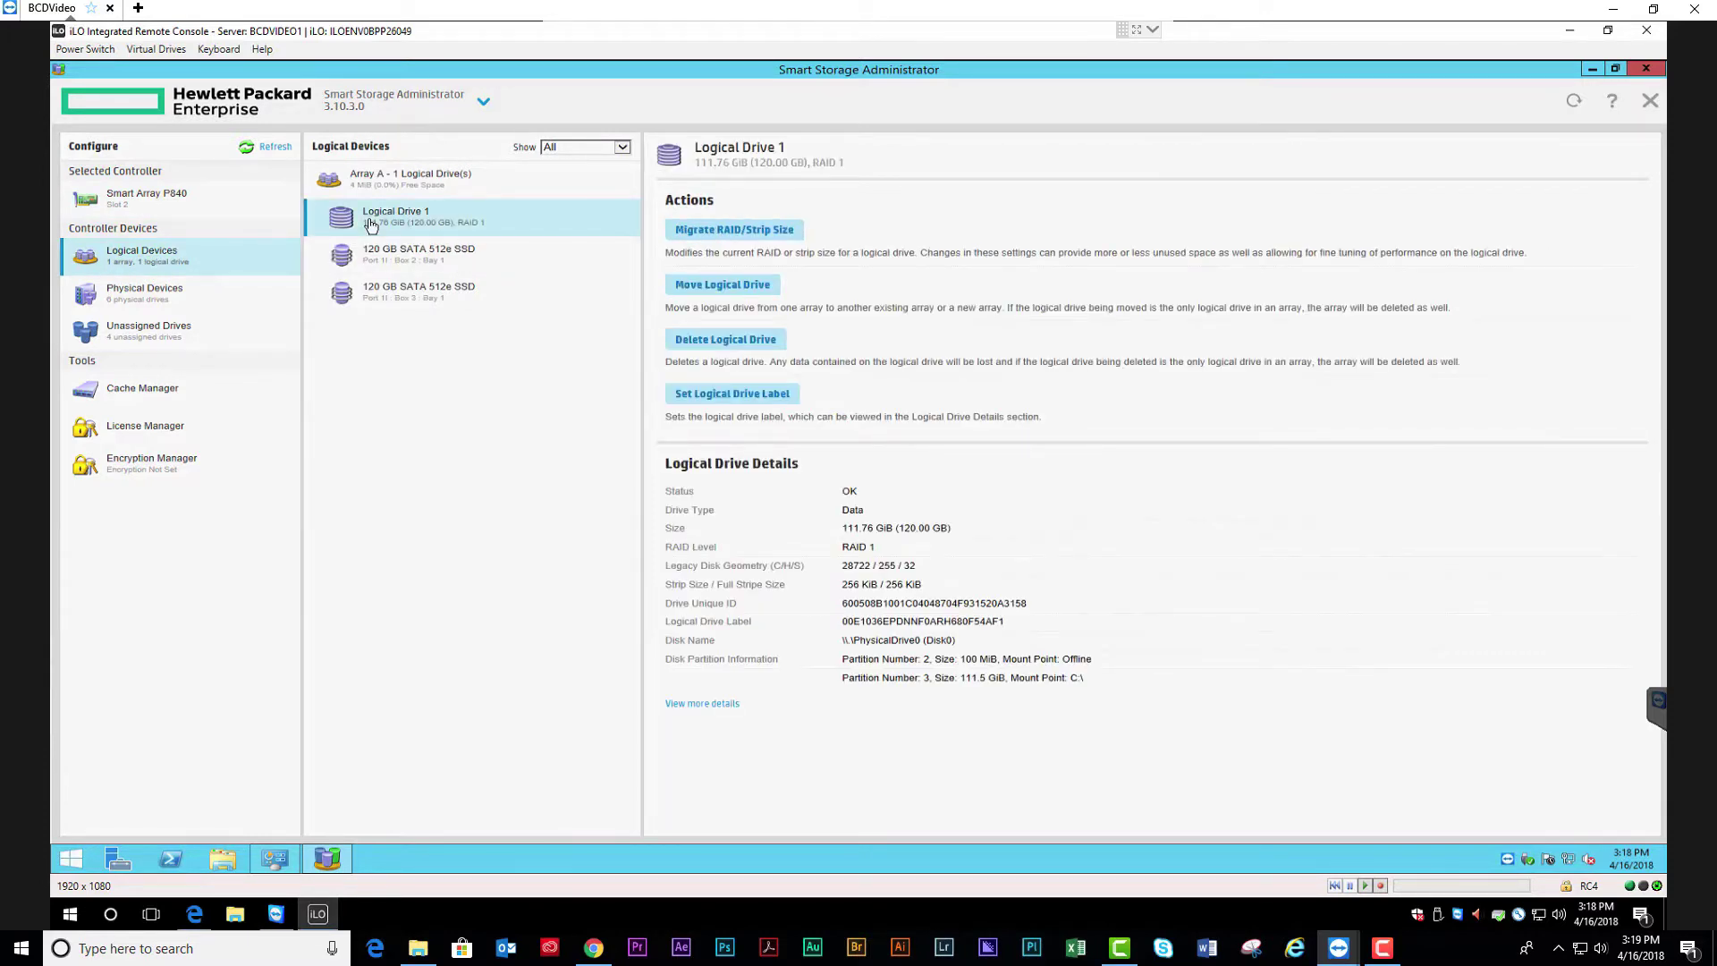
left_click(183, 298)
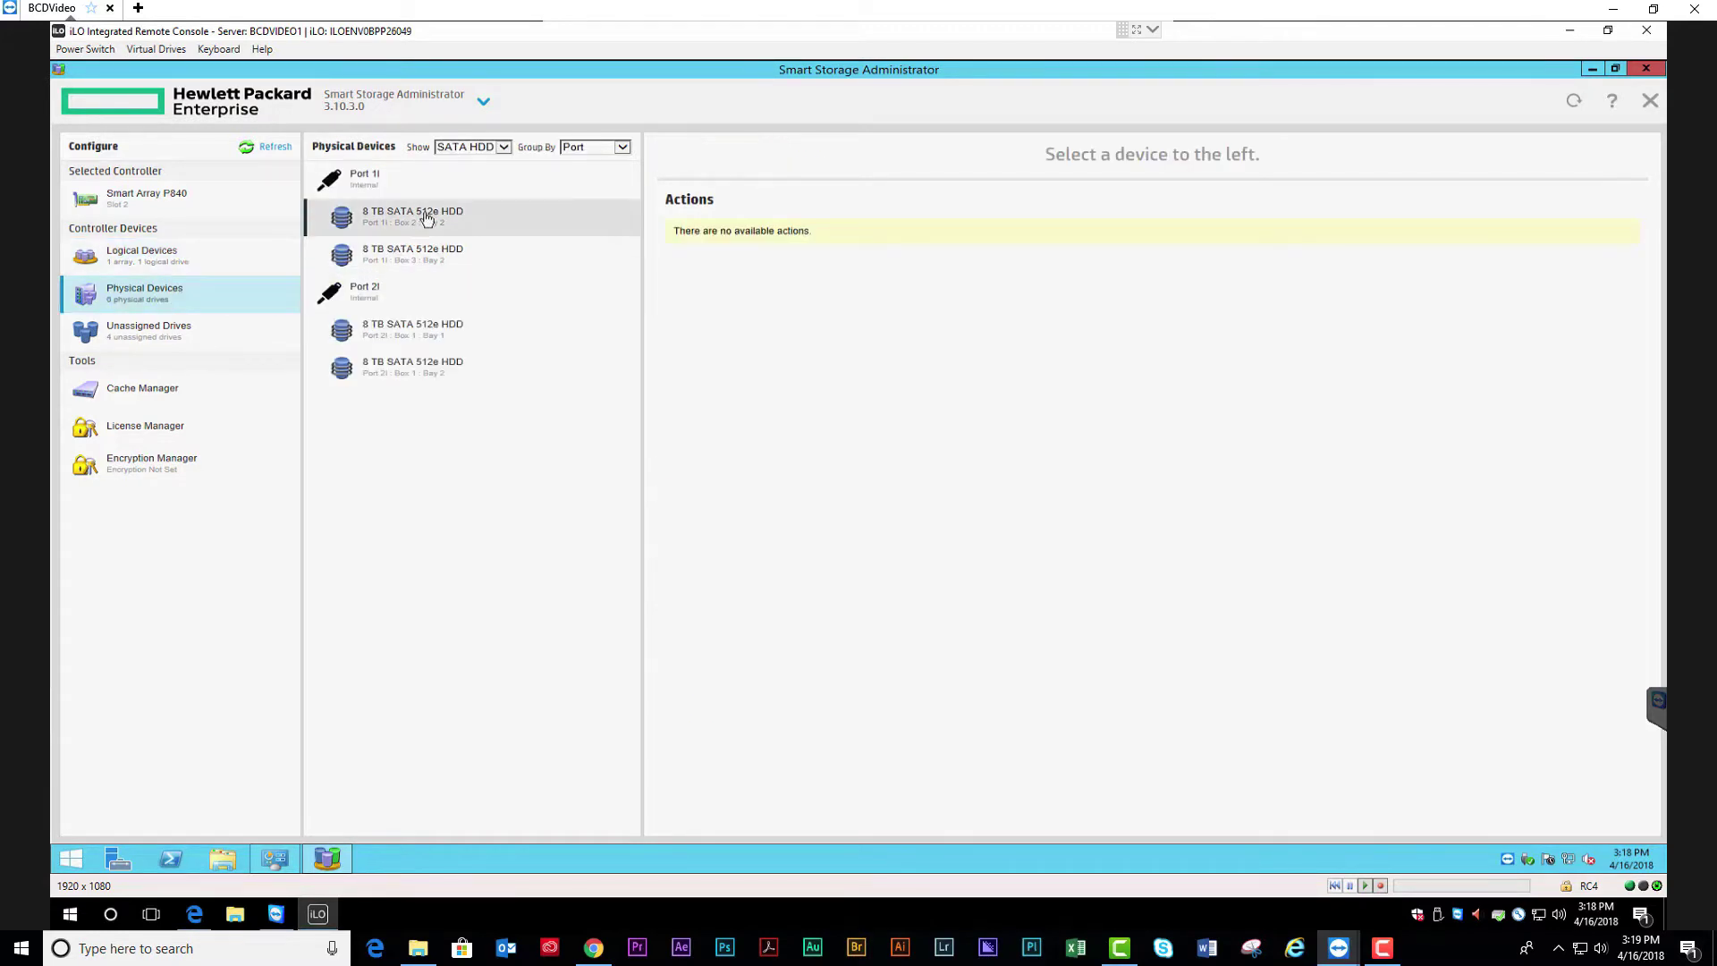
left_click(182, 335)
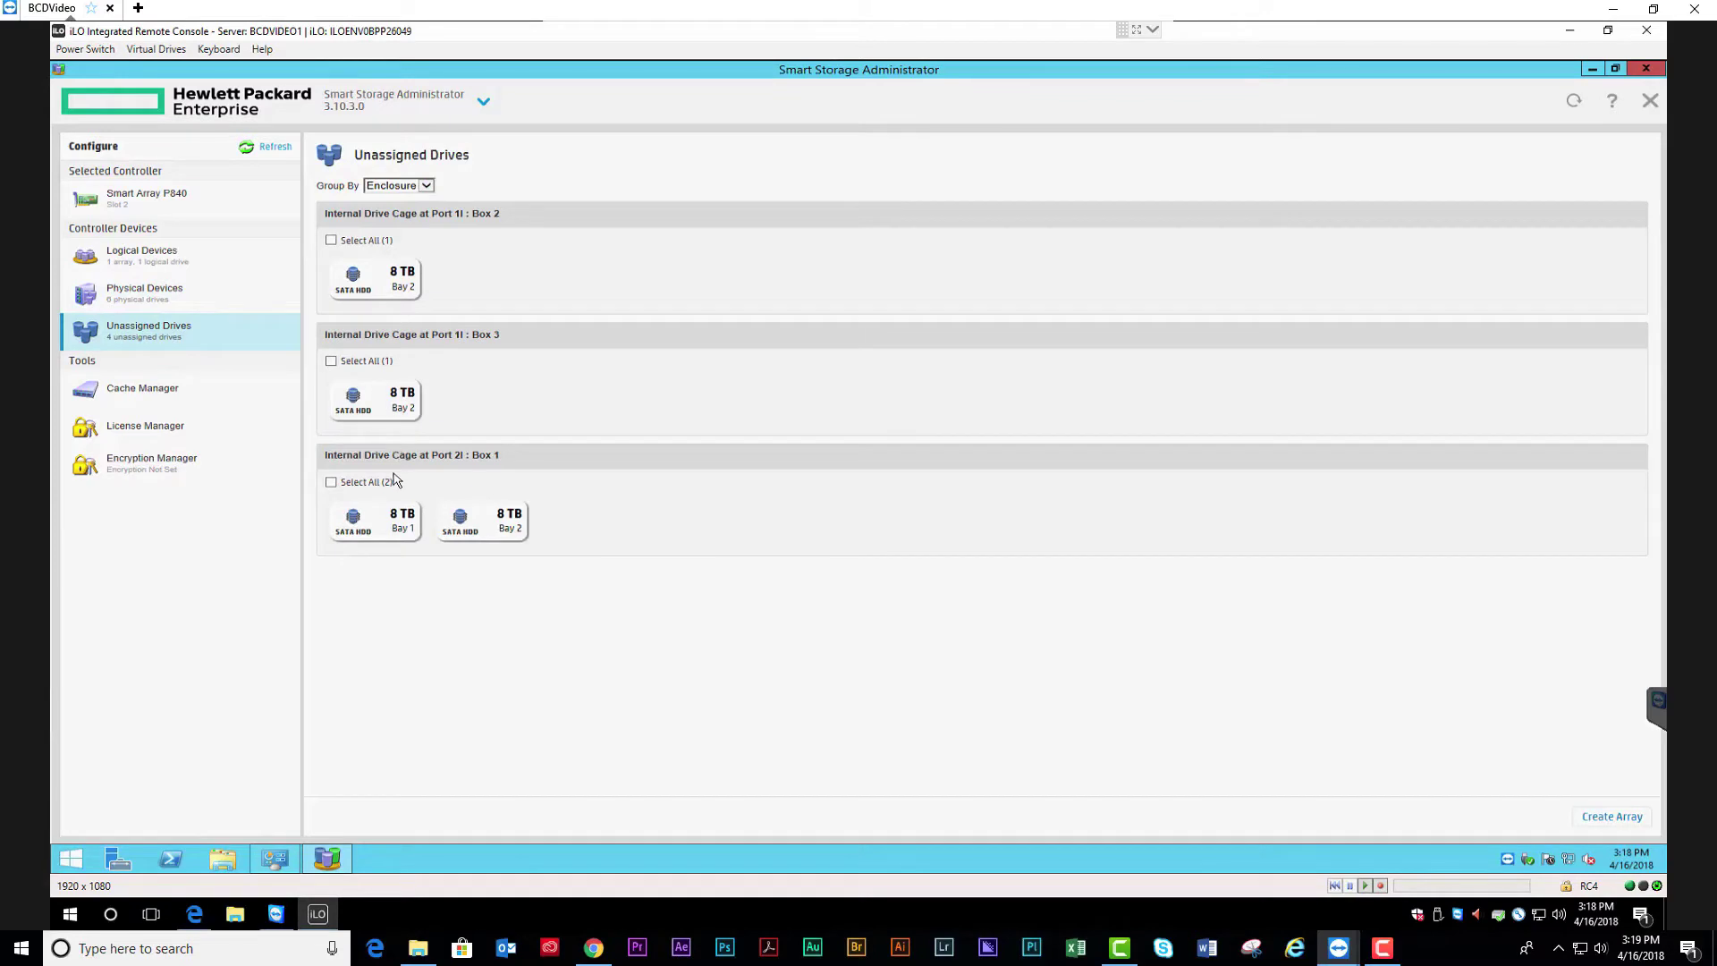
Create an array from the Box 1, 2 and 3 8 TB drives with a default RAID 5 logical drive
left_click(218, 207)
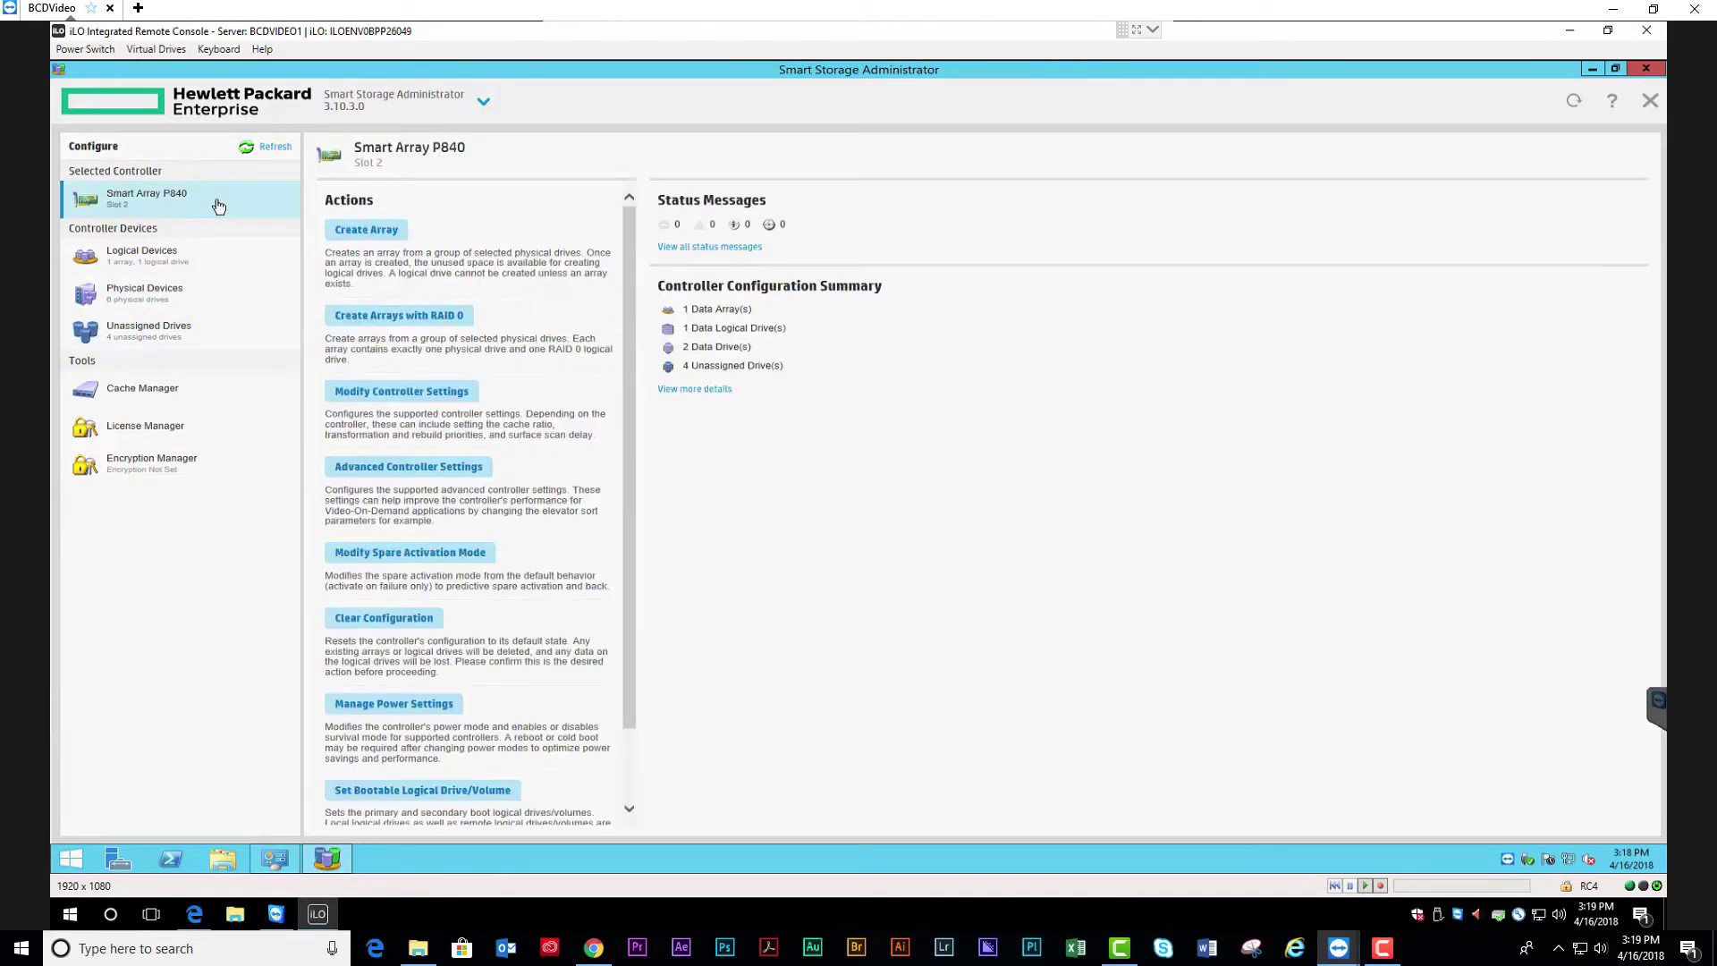
left_click(379, 231)
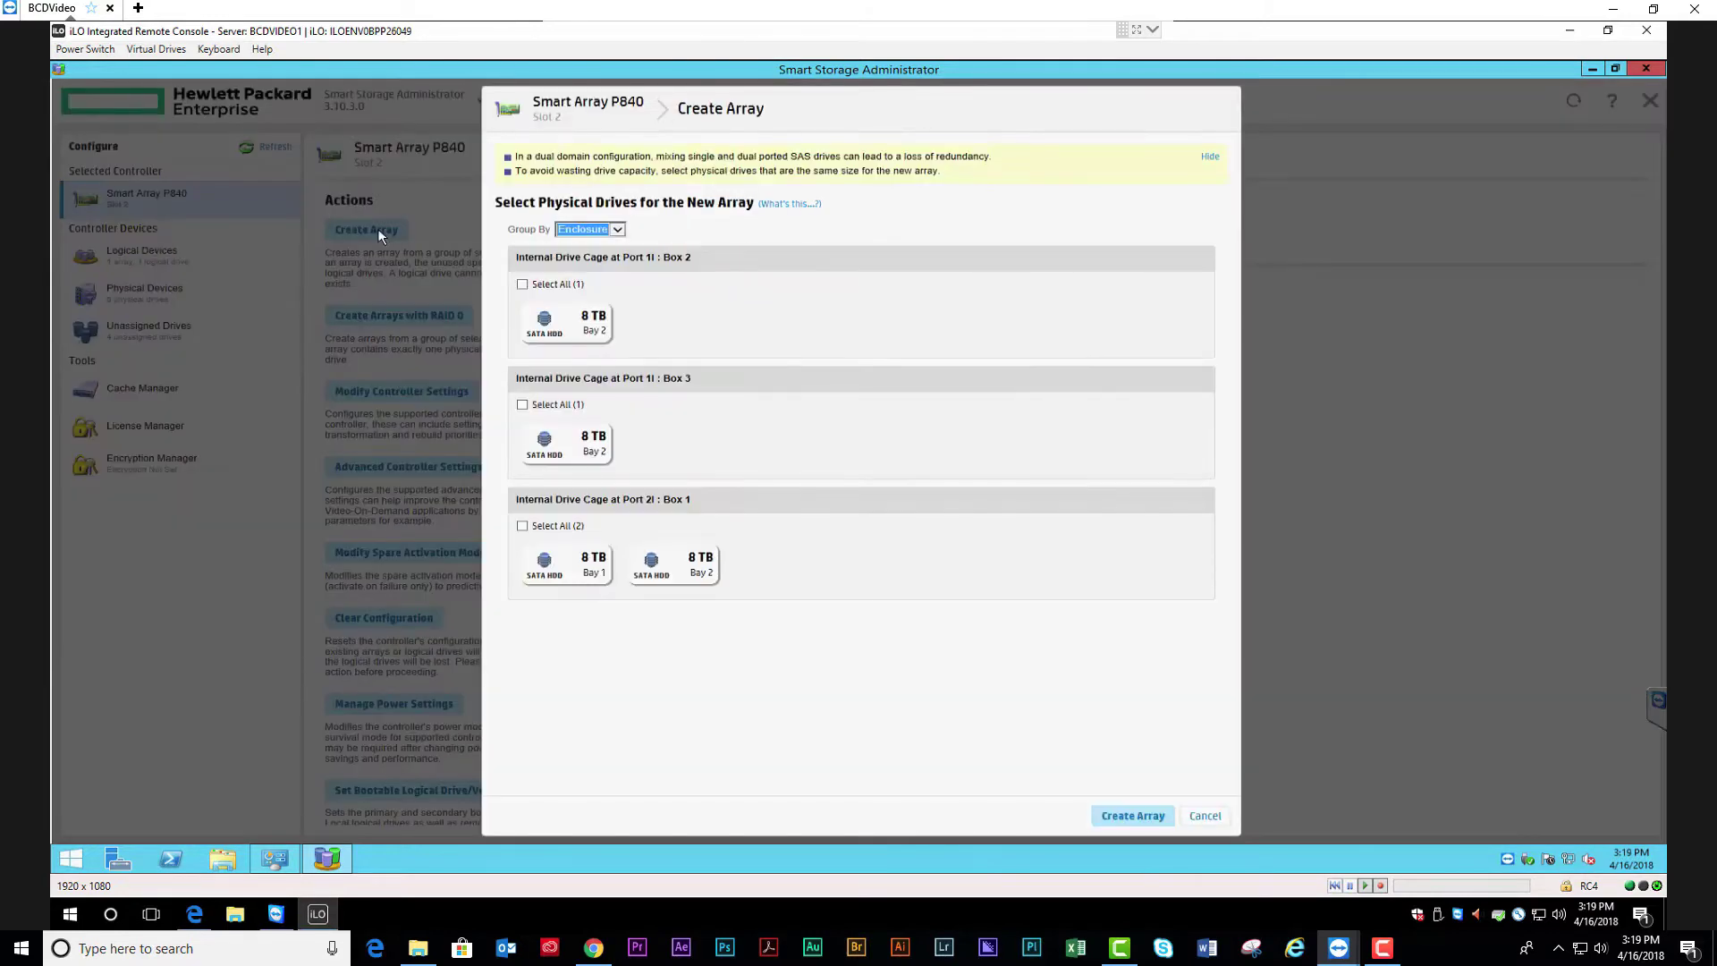
left_click(585, 328)
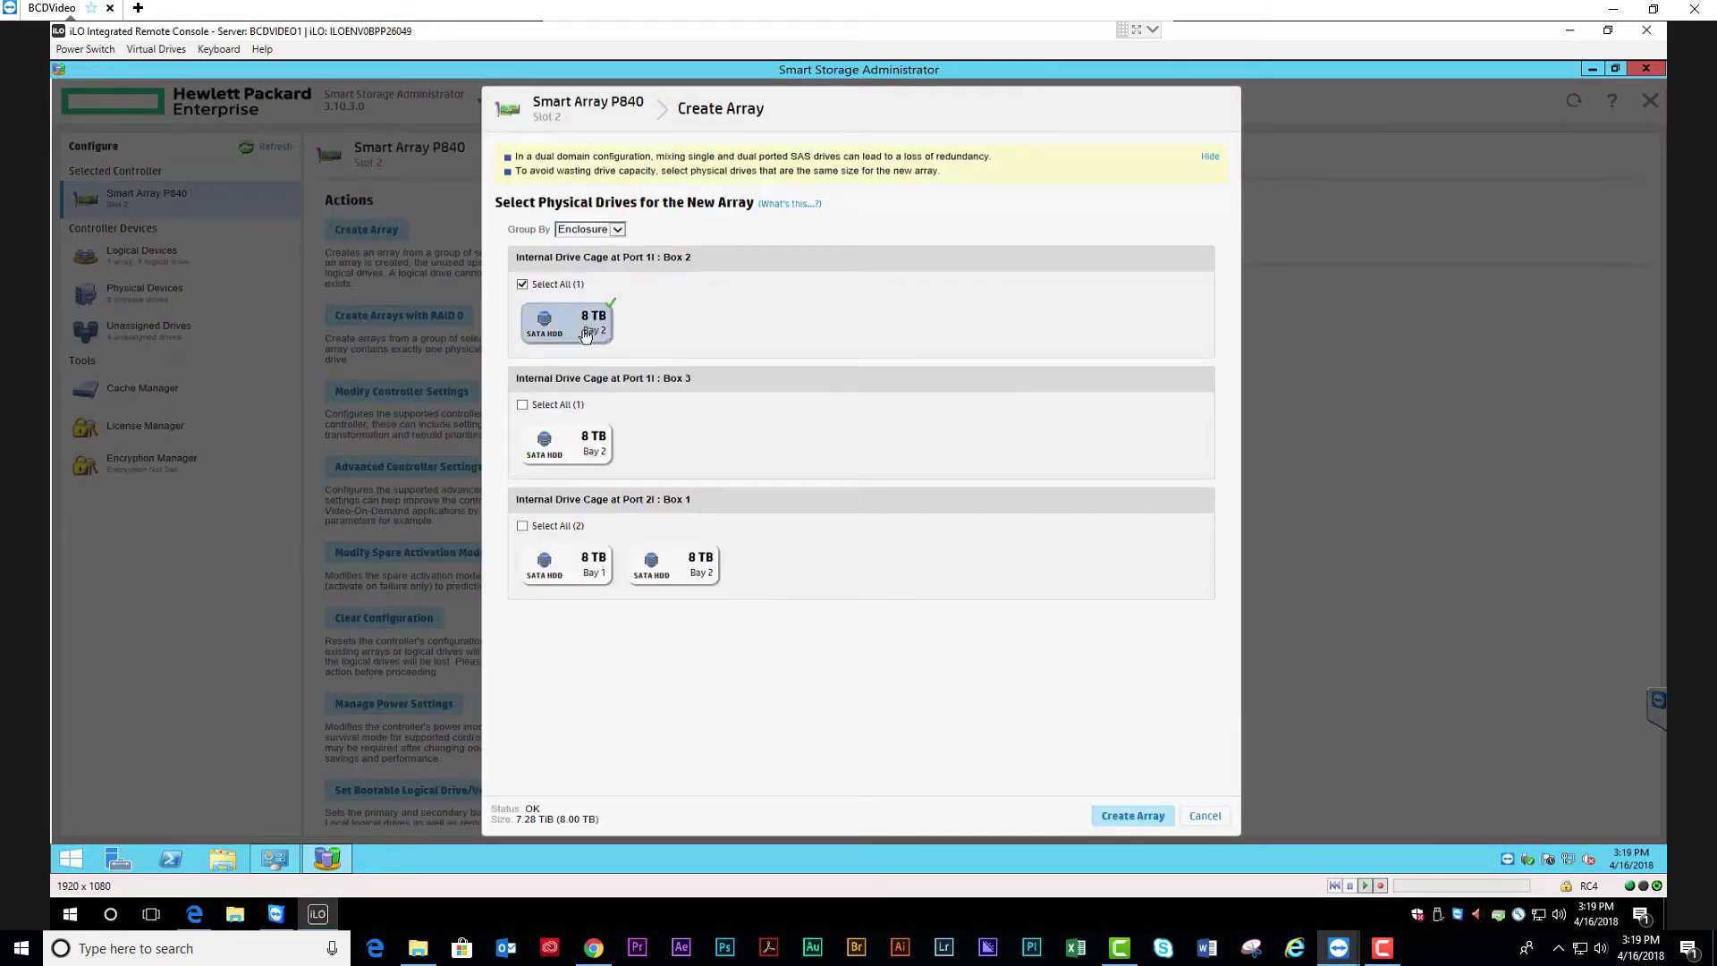
left_click(571, 446)
left_click(577, 573)
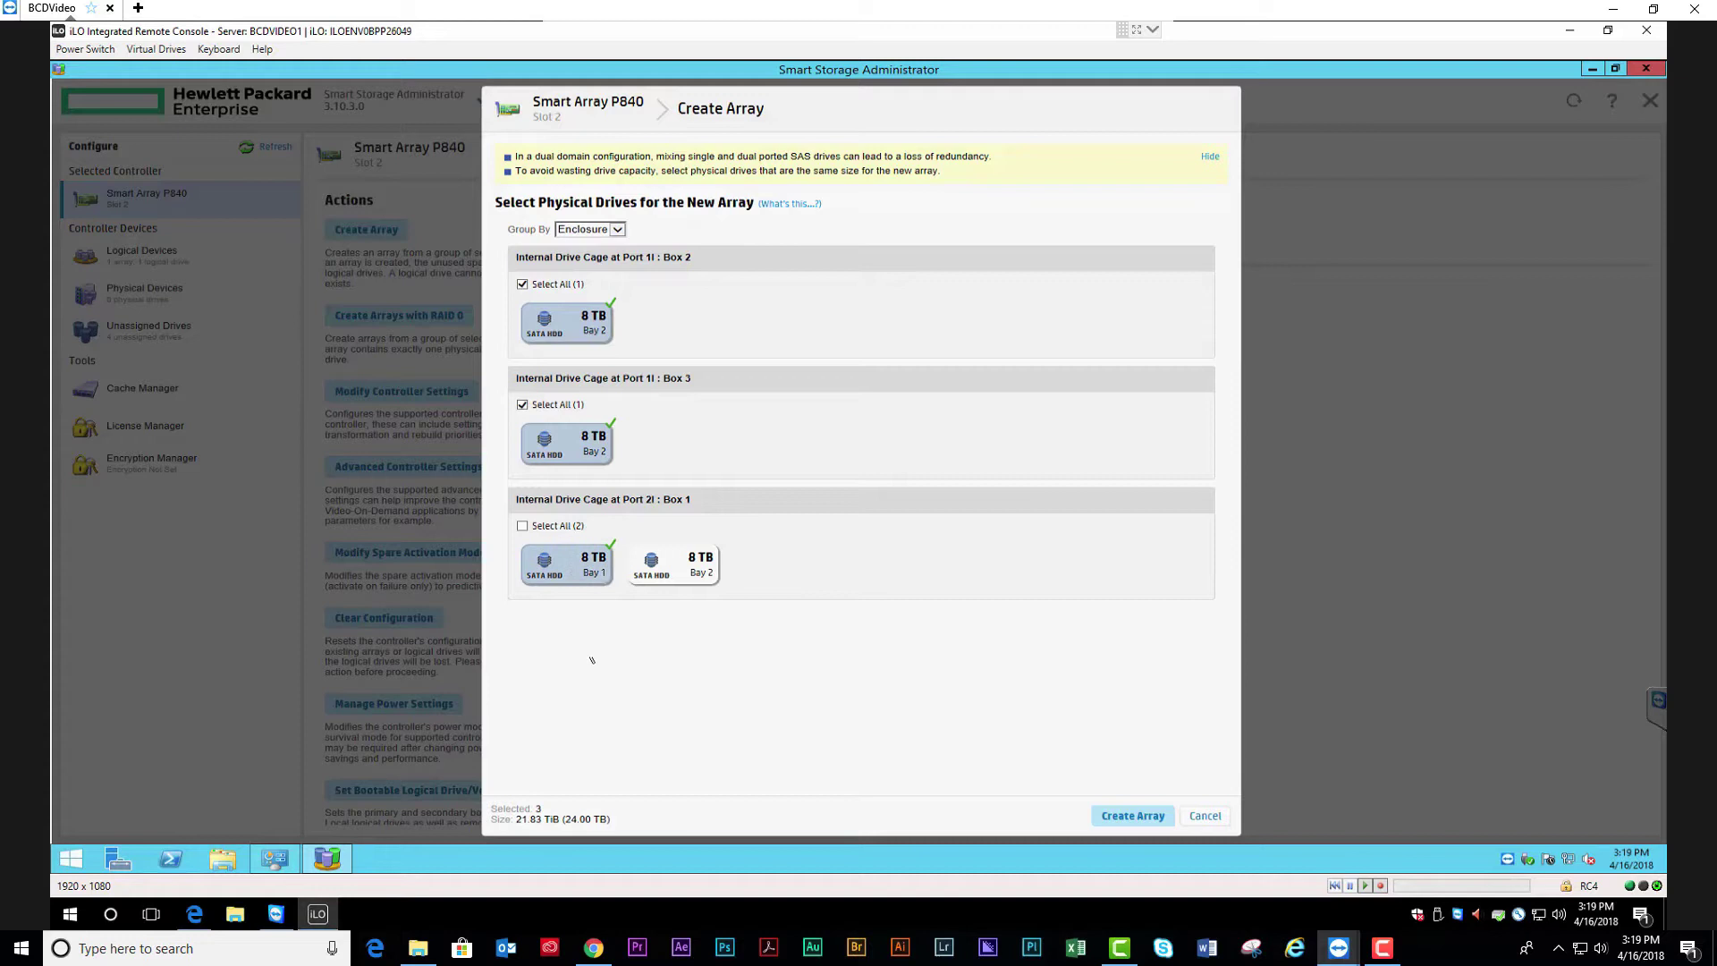
left_click(1147, 817)
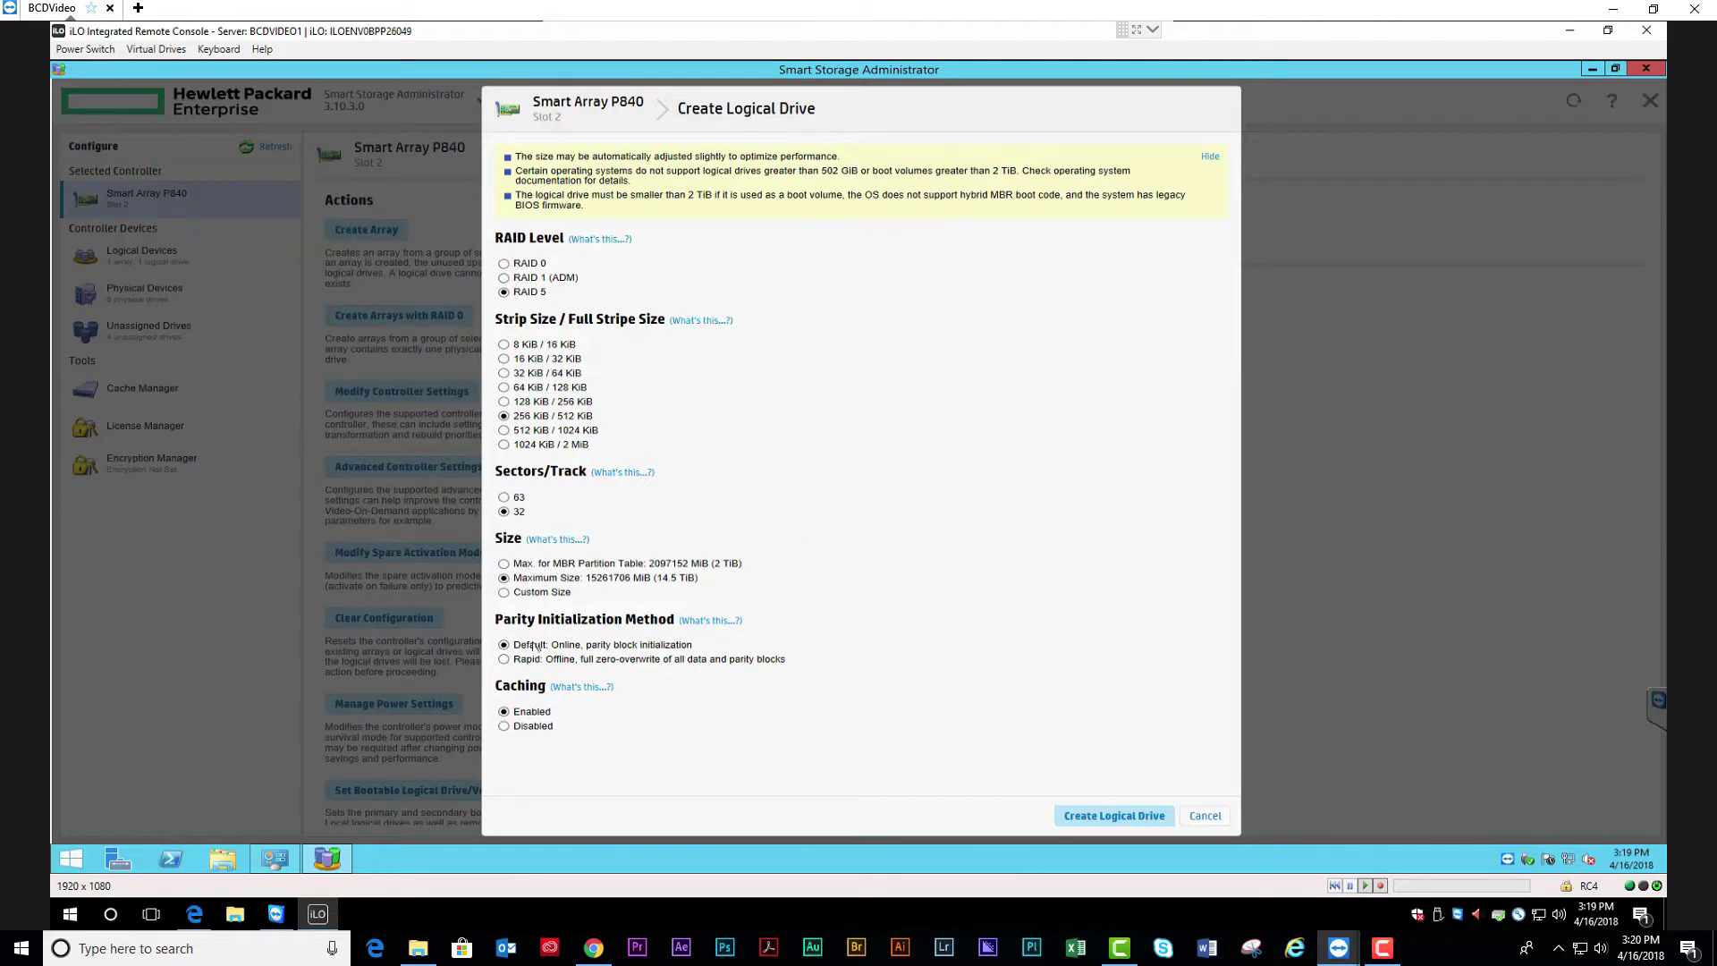
left_click(1154, 821)
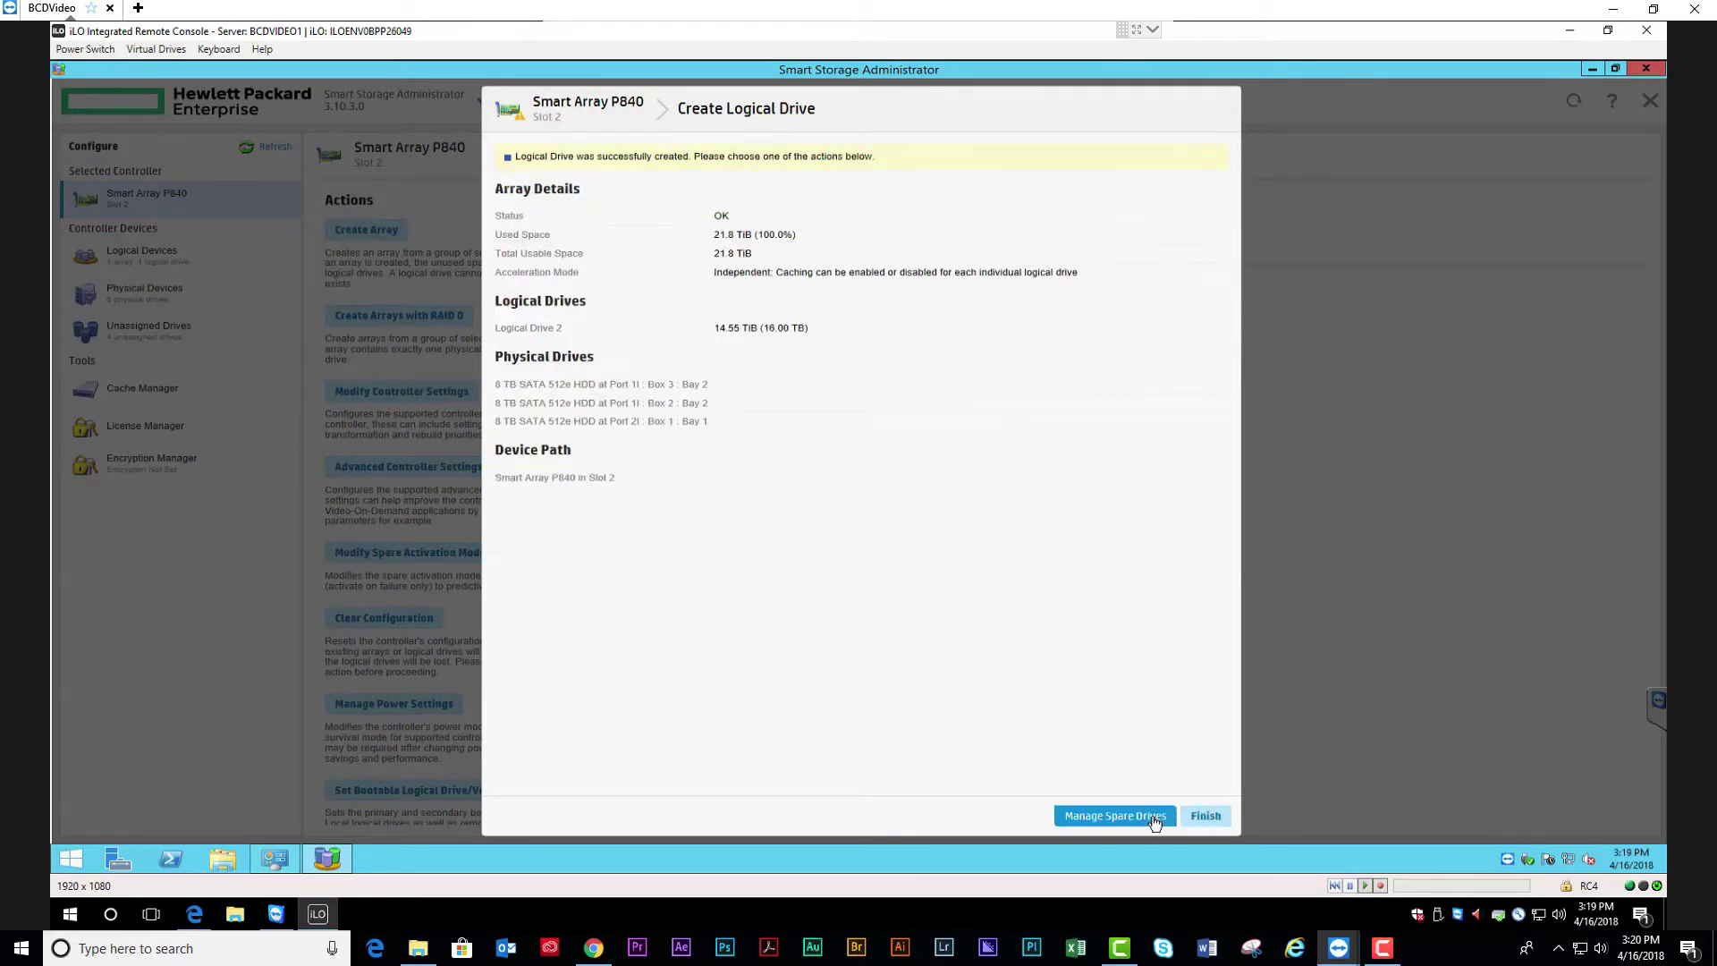
left_click(1206, 816)
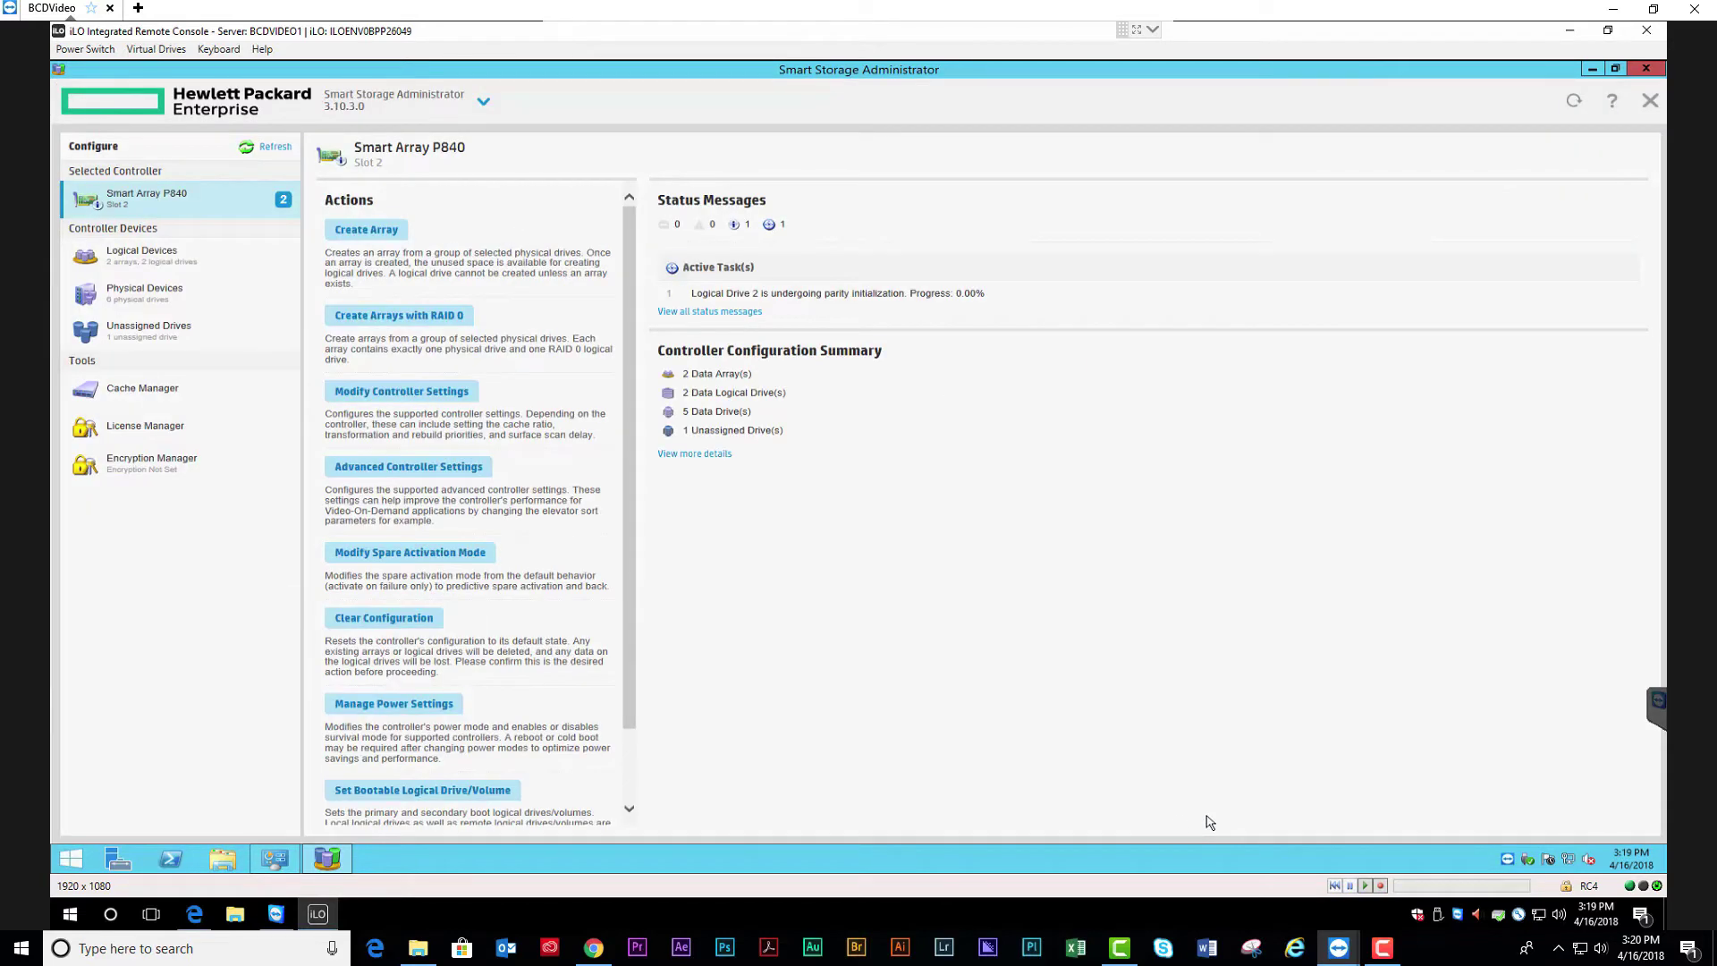
Refresh the controller status, check the parity initialization progress, then close Smart Storage Administrator
left_click(273, 148)
left_click_drag(987, 298, 696, 296)
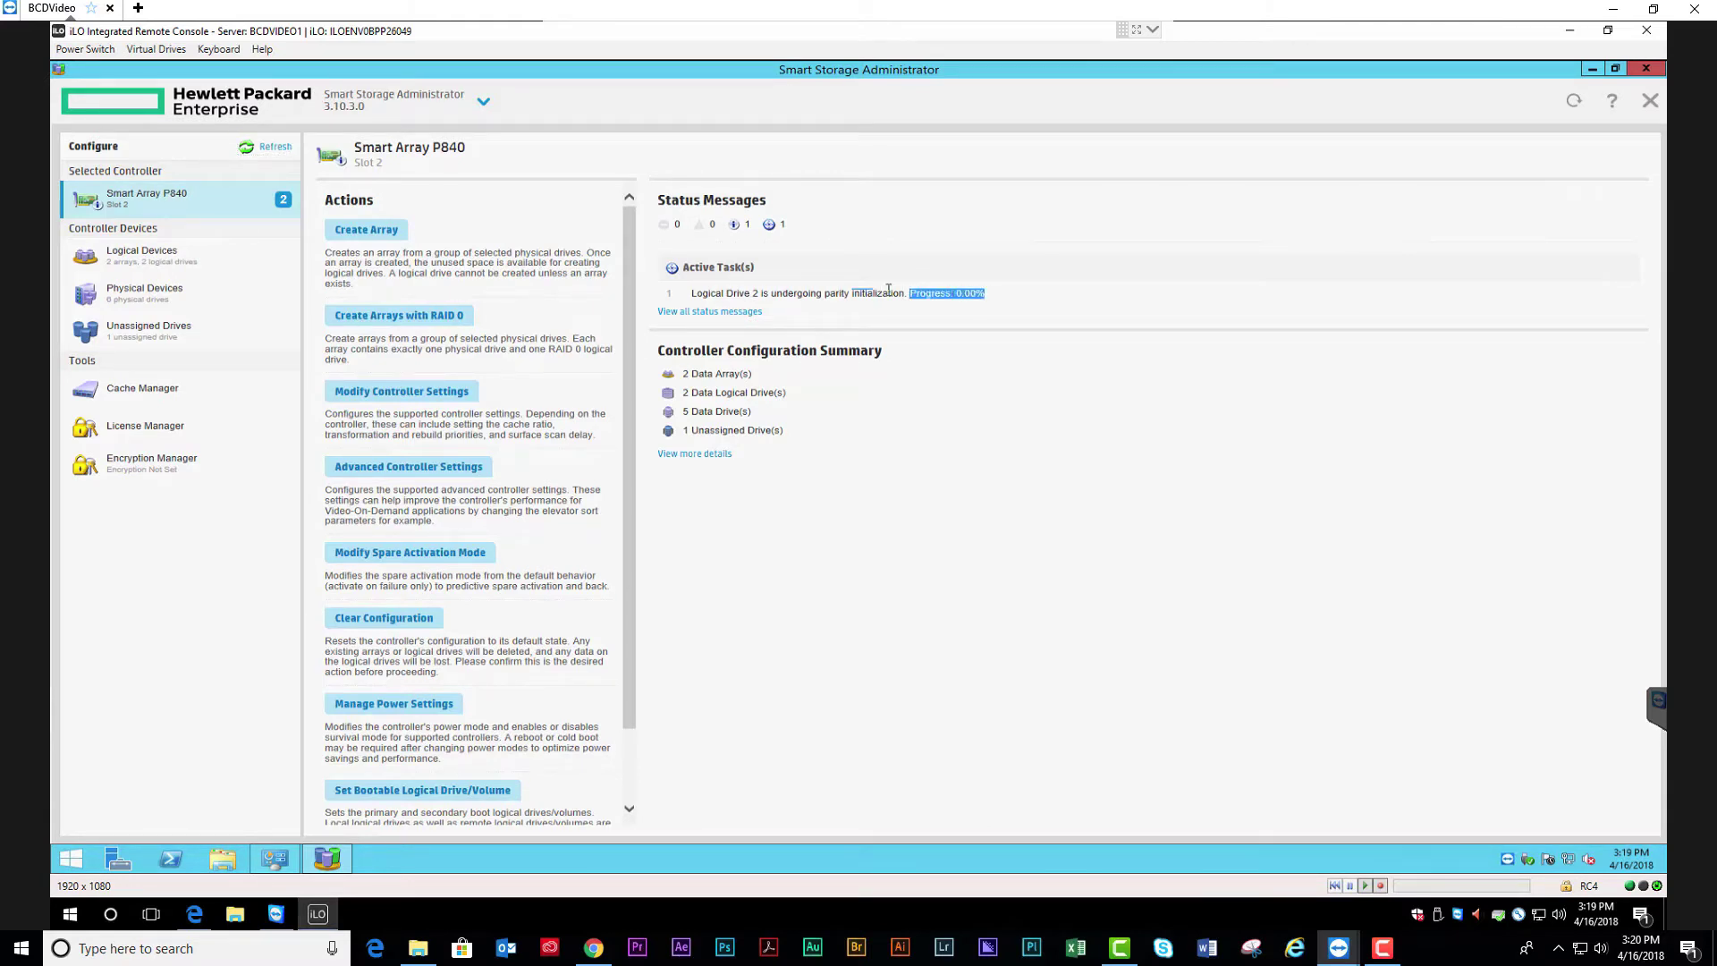
left_click(694, 294)
left_click(1646, 69)
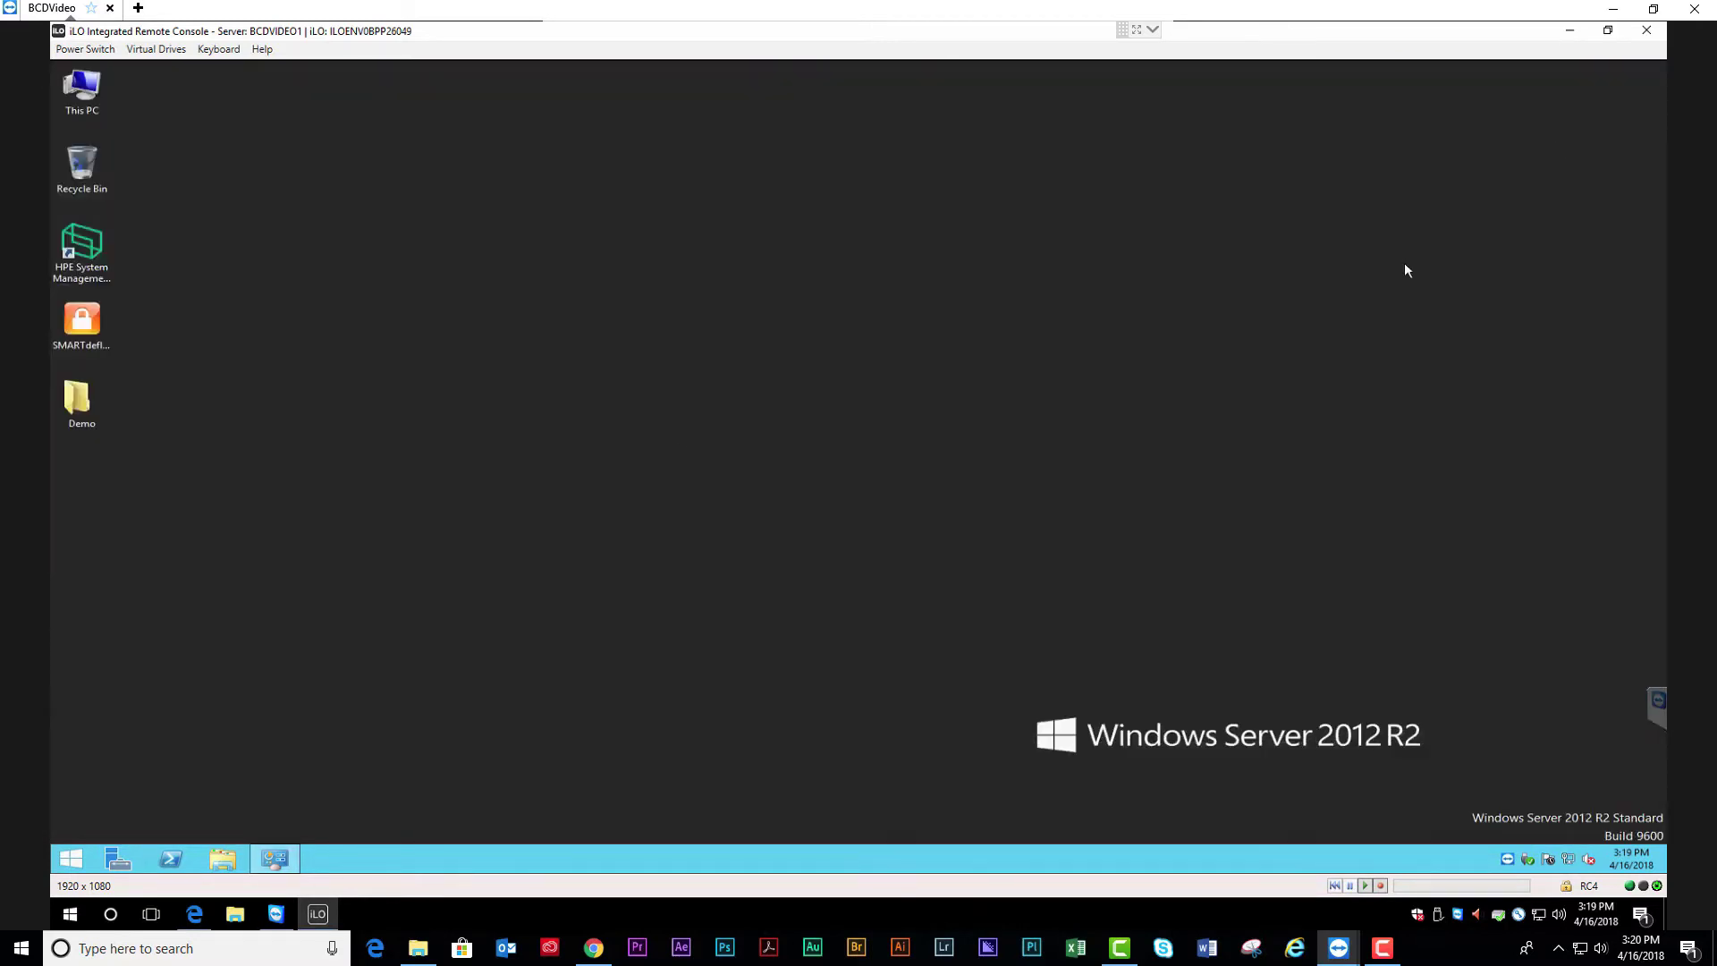
Open Disk Management from the Start quick menu and enlarge its window to show all disks
right_click(79, 854)
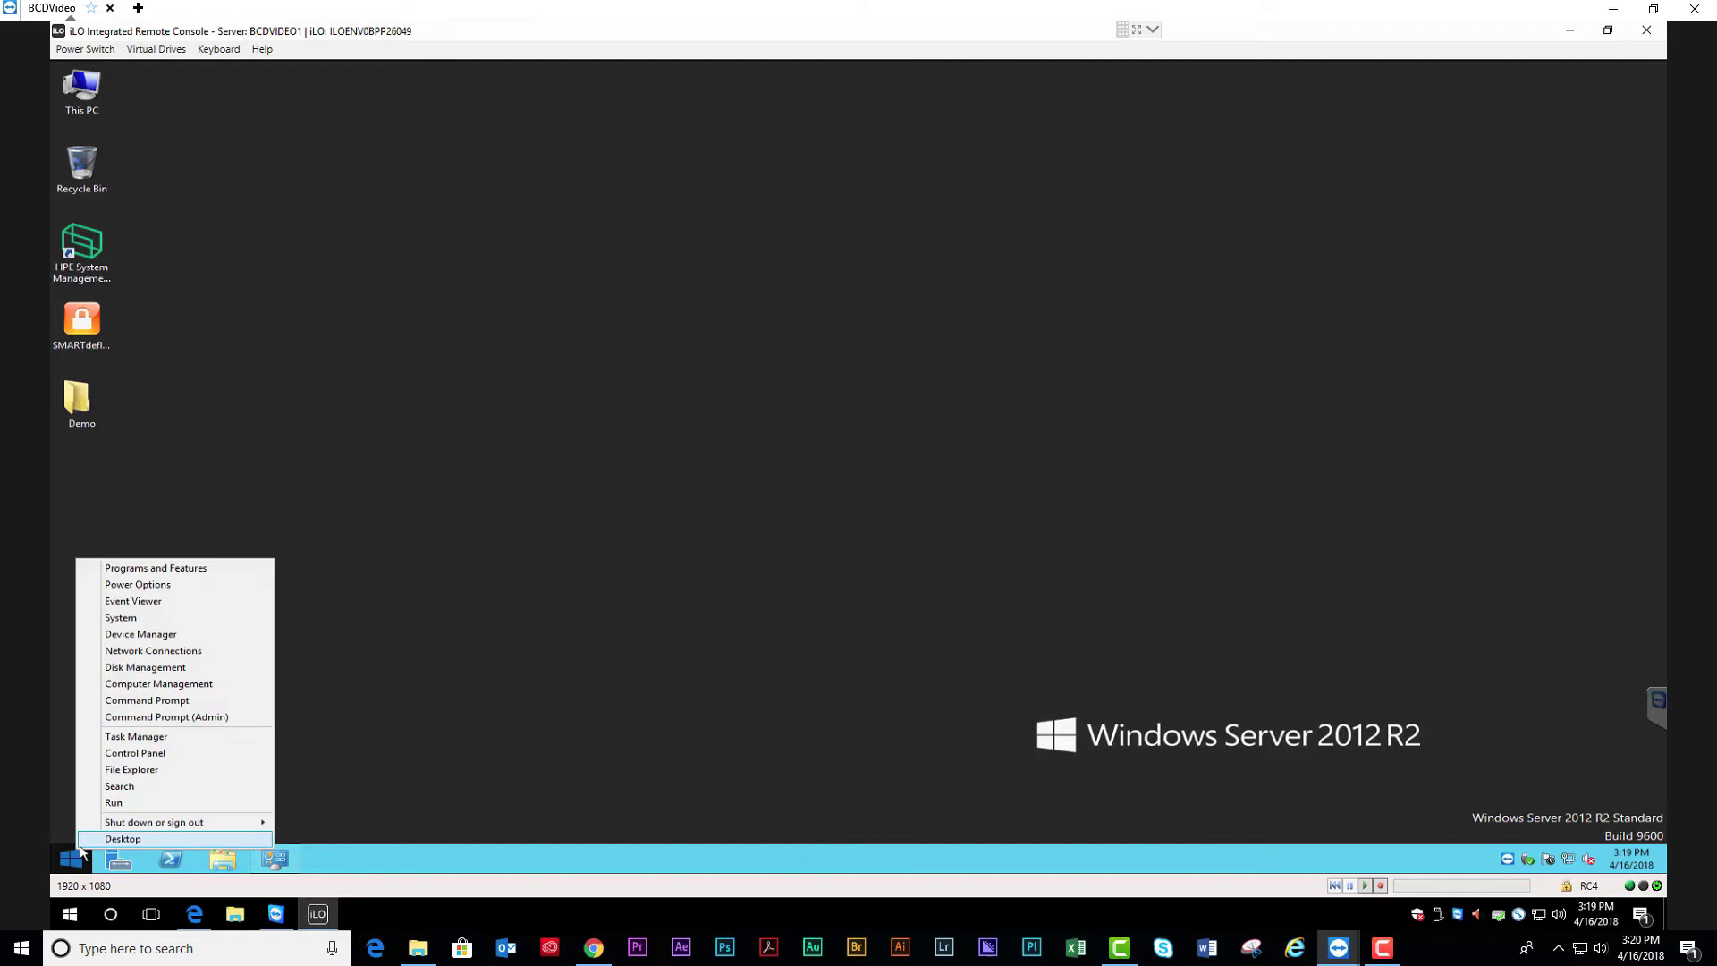
left_click(156, 671)
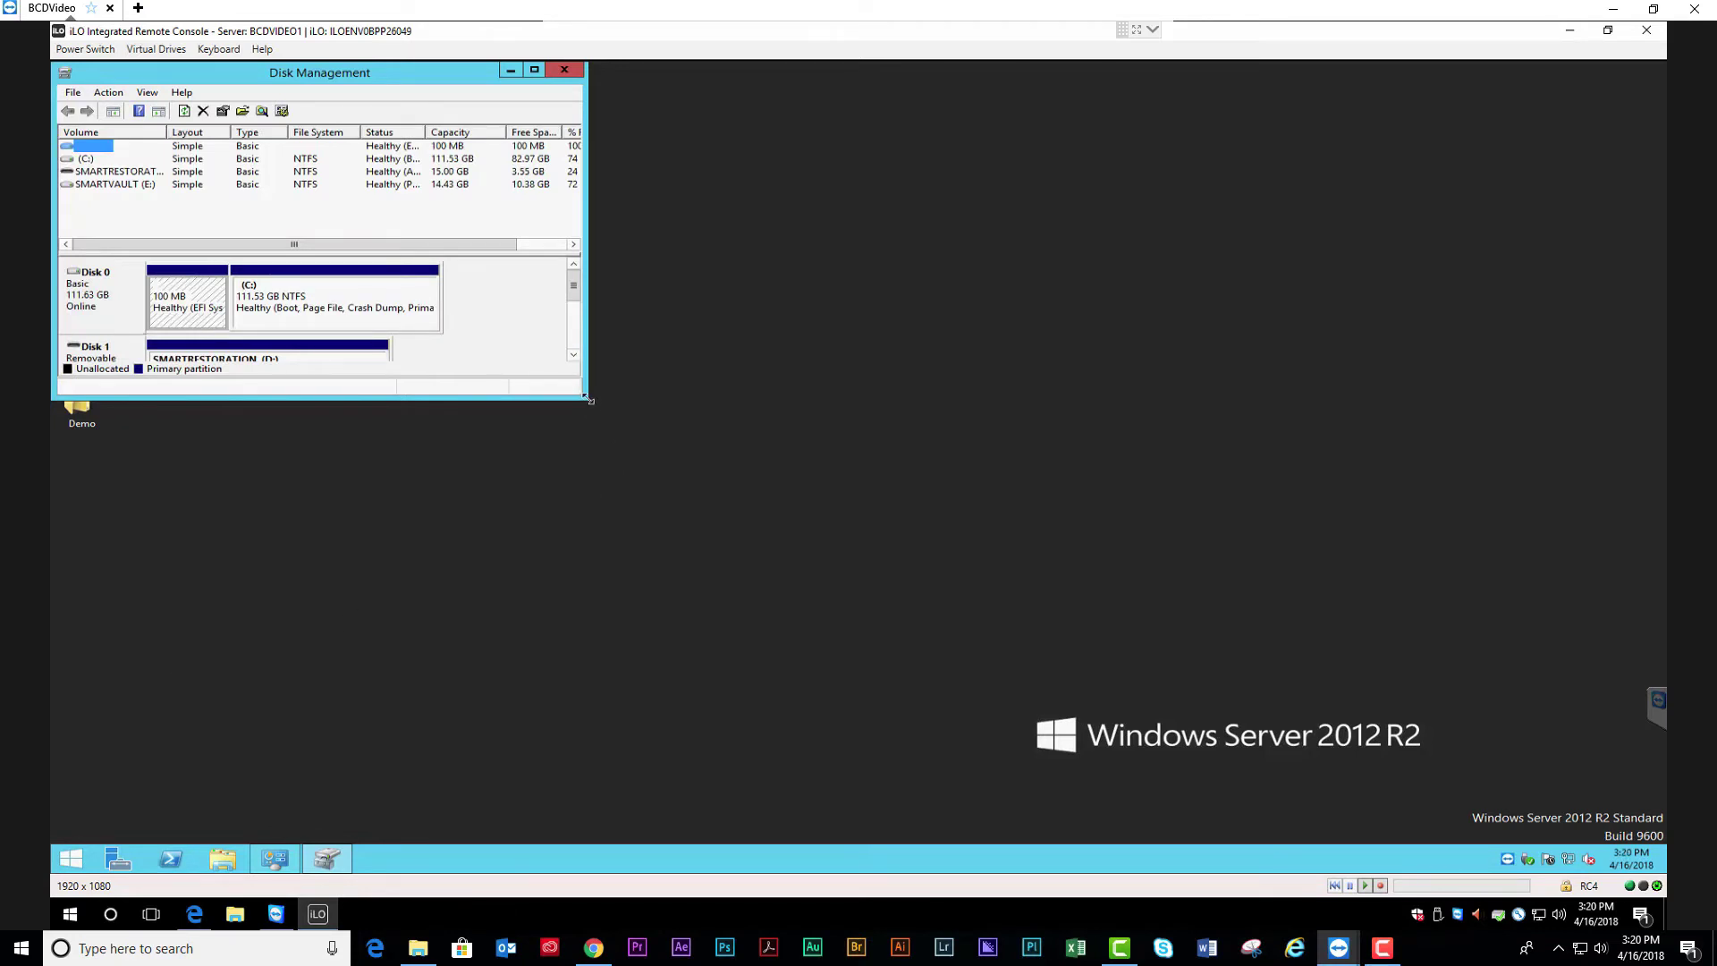
left_click_drag(587, 397, 649, 666)
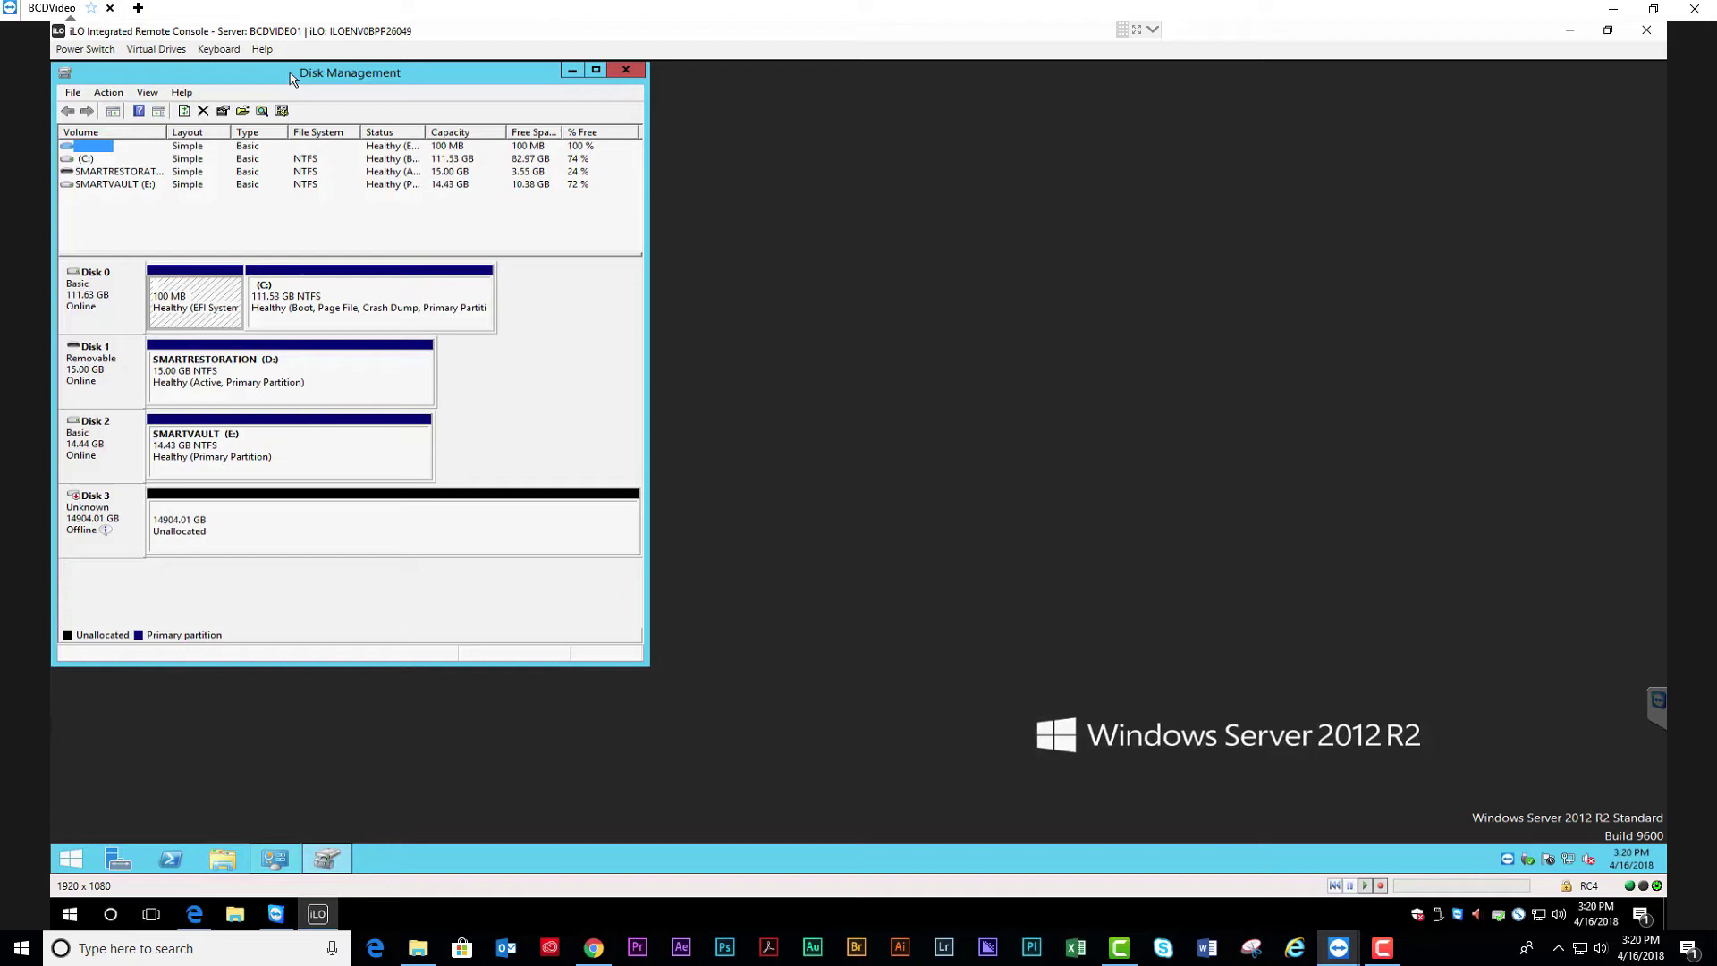
Bring Disk 3 online and initialize it with the GPT partition style
left_click(104, 514)
right_click(104, 514)
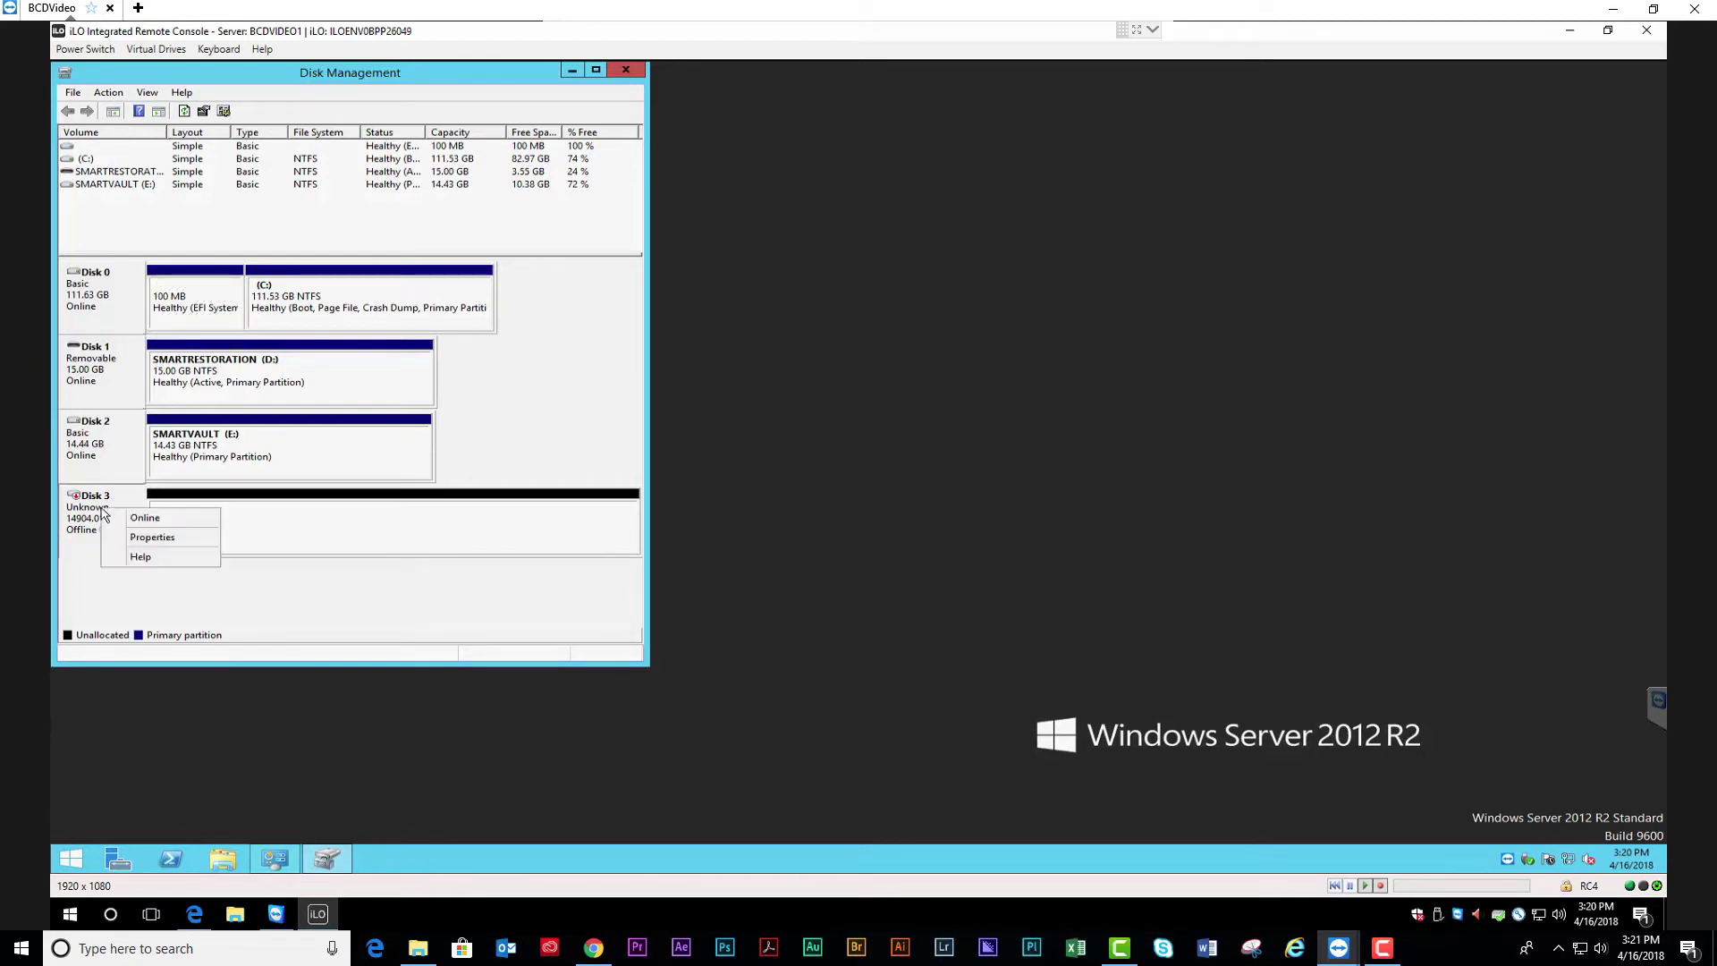
left_click(126, 518)
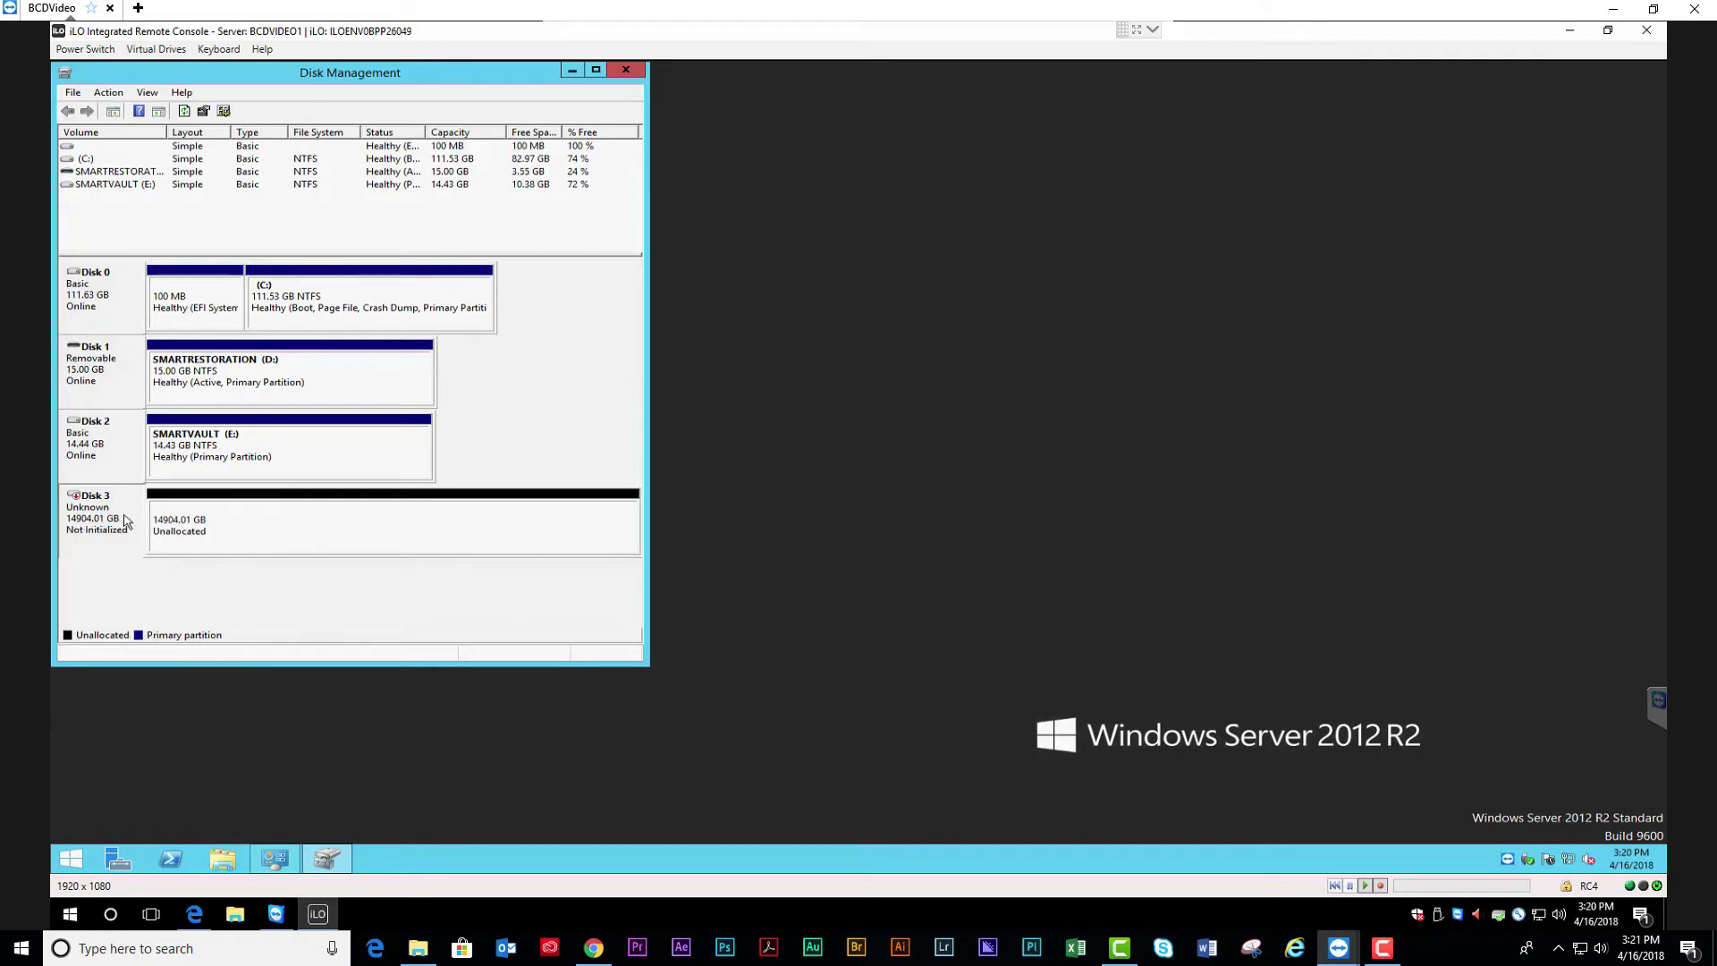
right_click(125, 520)
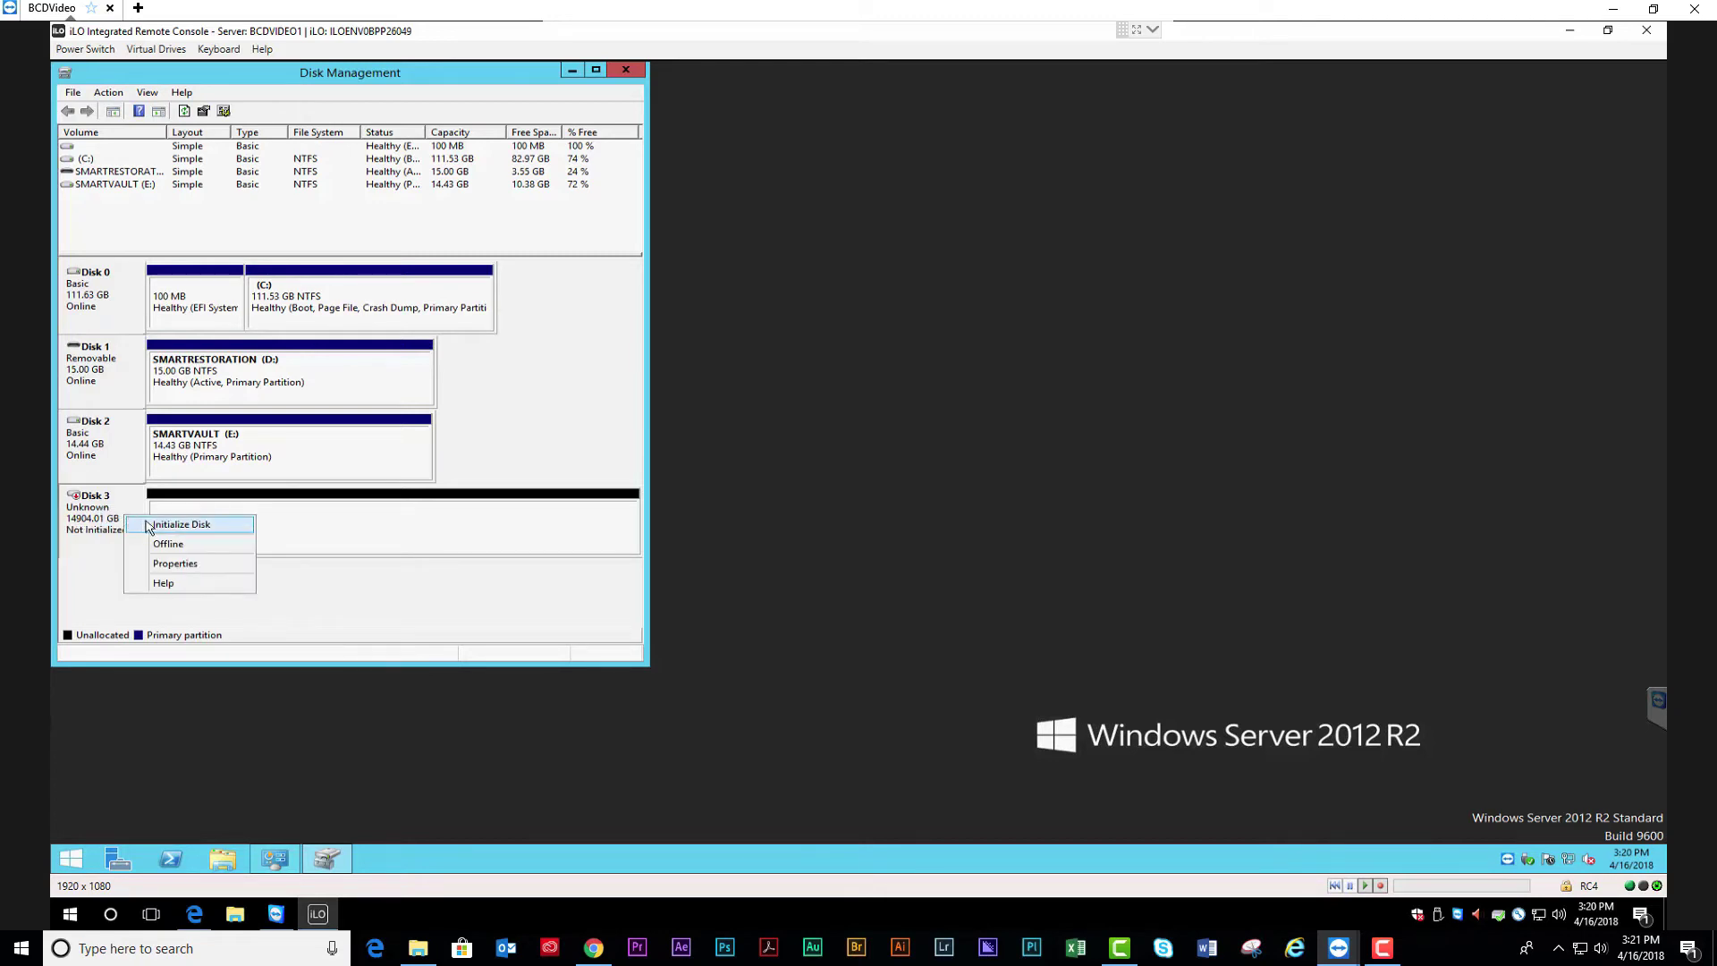
left_click(148, 526)
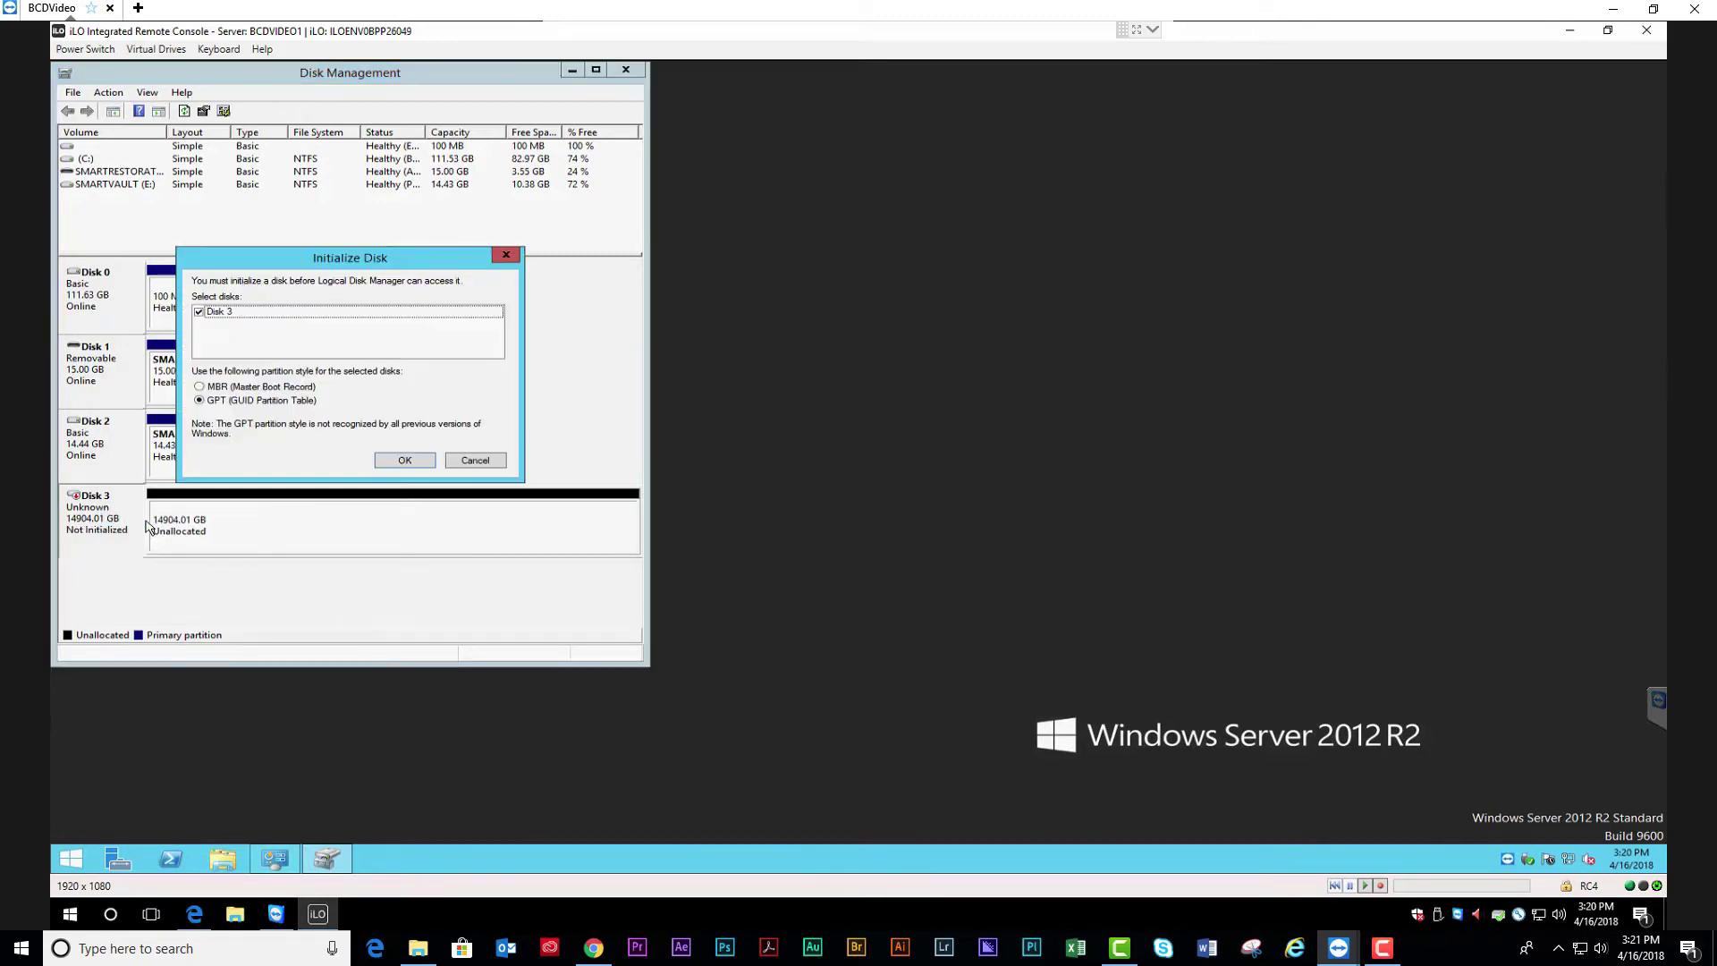
left_click(220, 404)
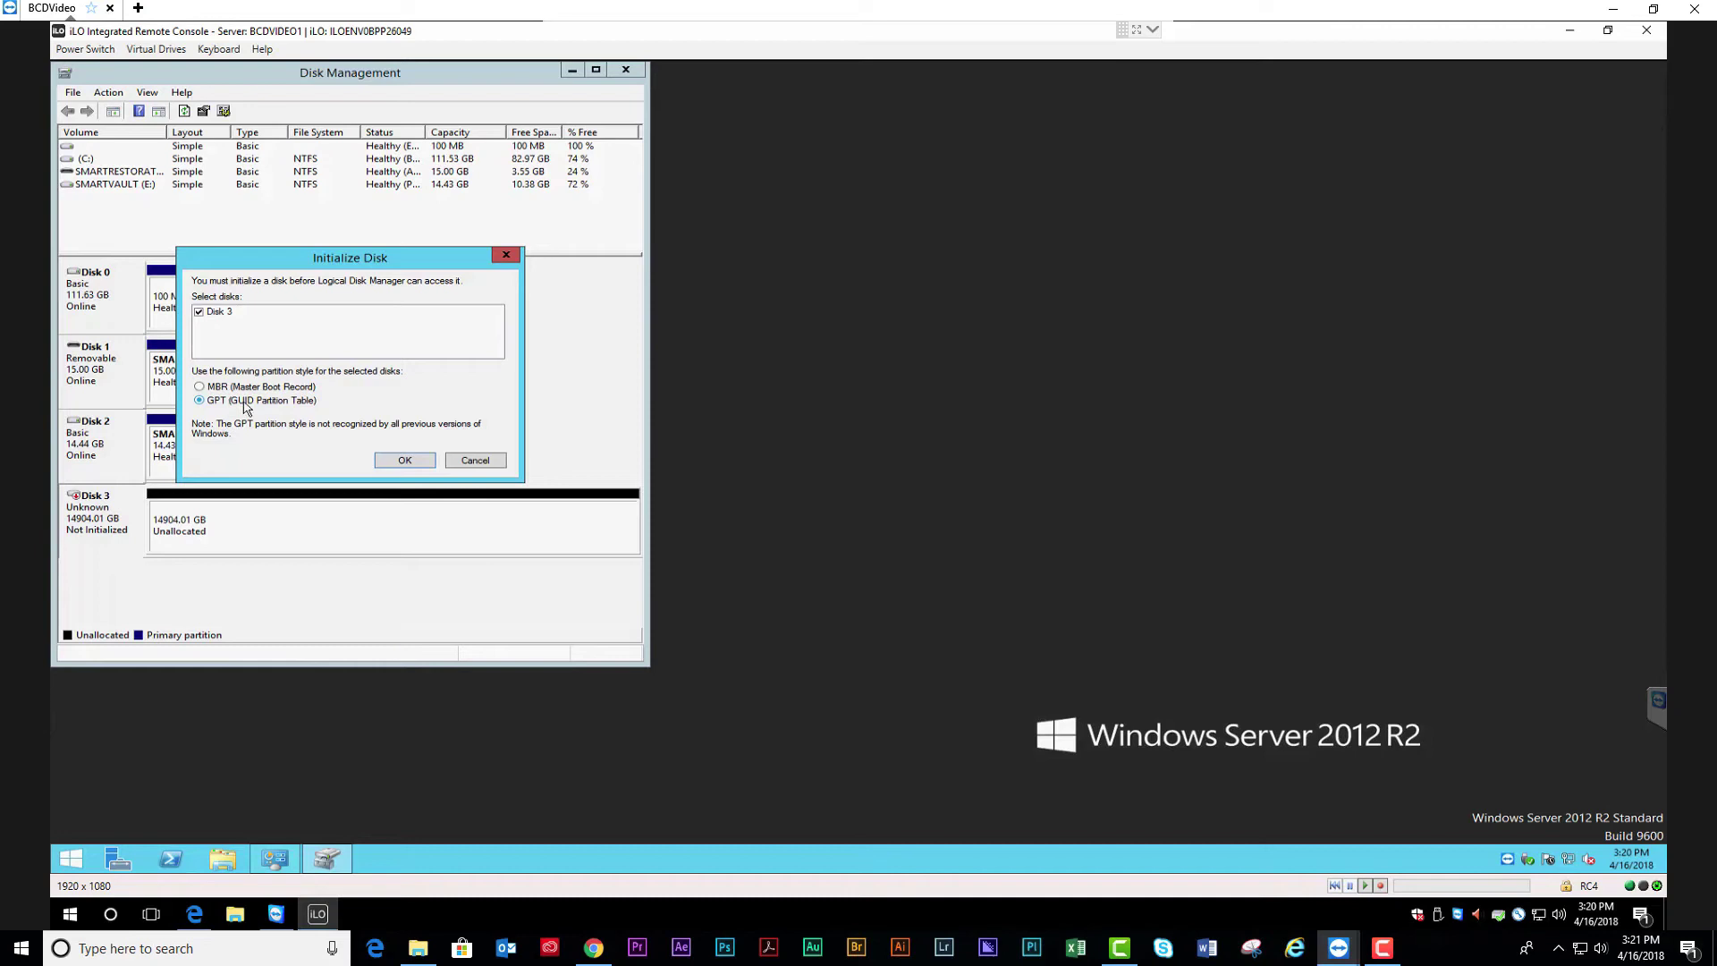
left_click(404, 461)
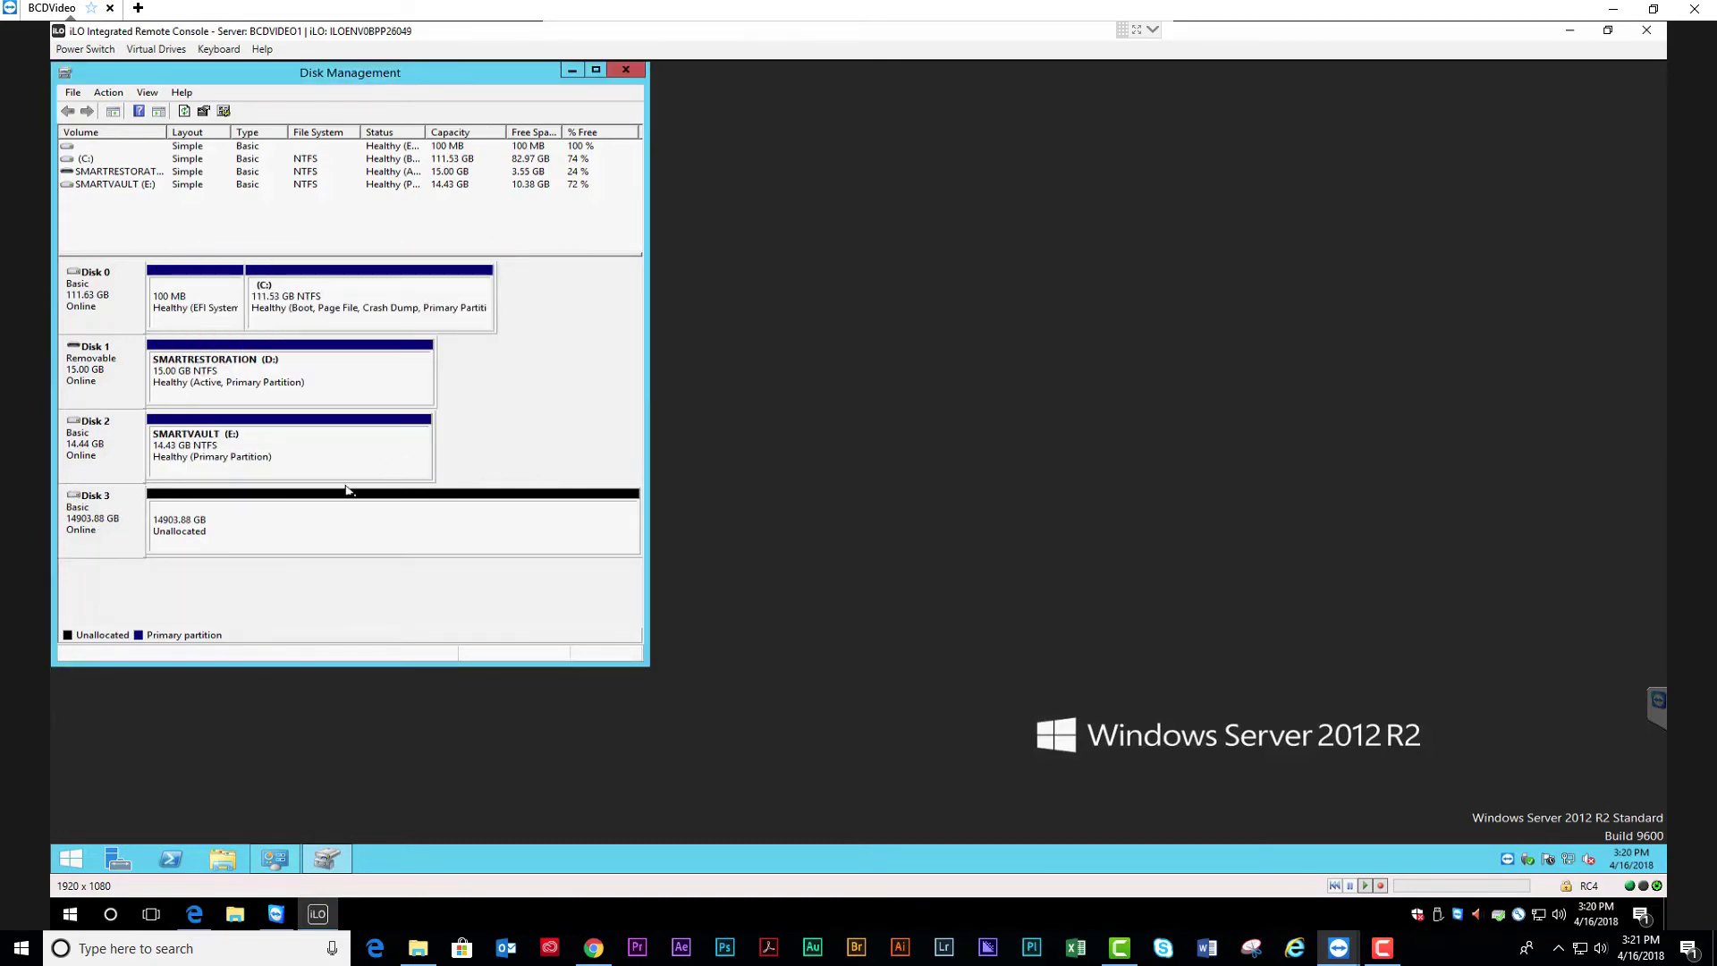
Start a new simple volume on Disk 3 using the maximum size and drive letter F
left_click(281, 517)
right_click(268, 523)
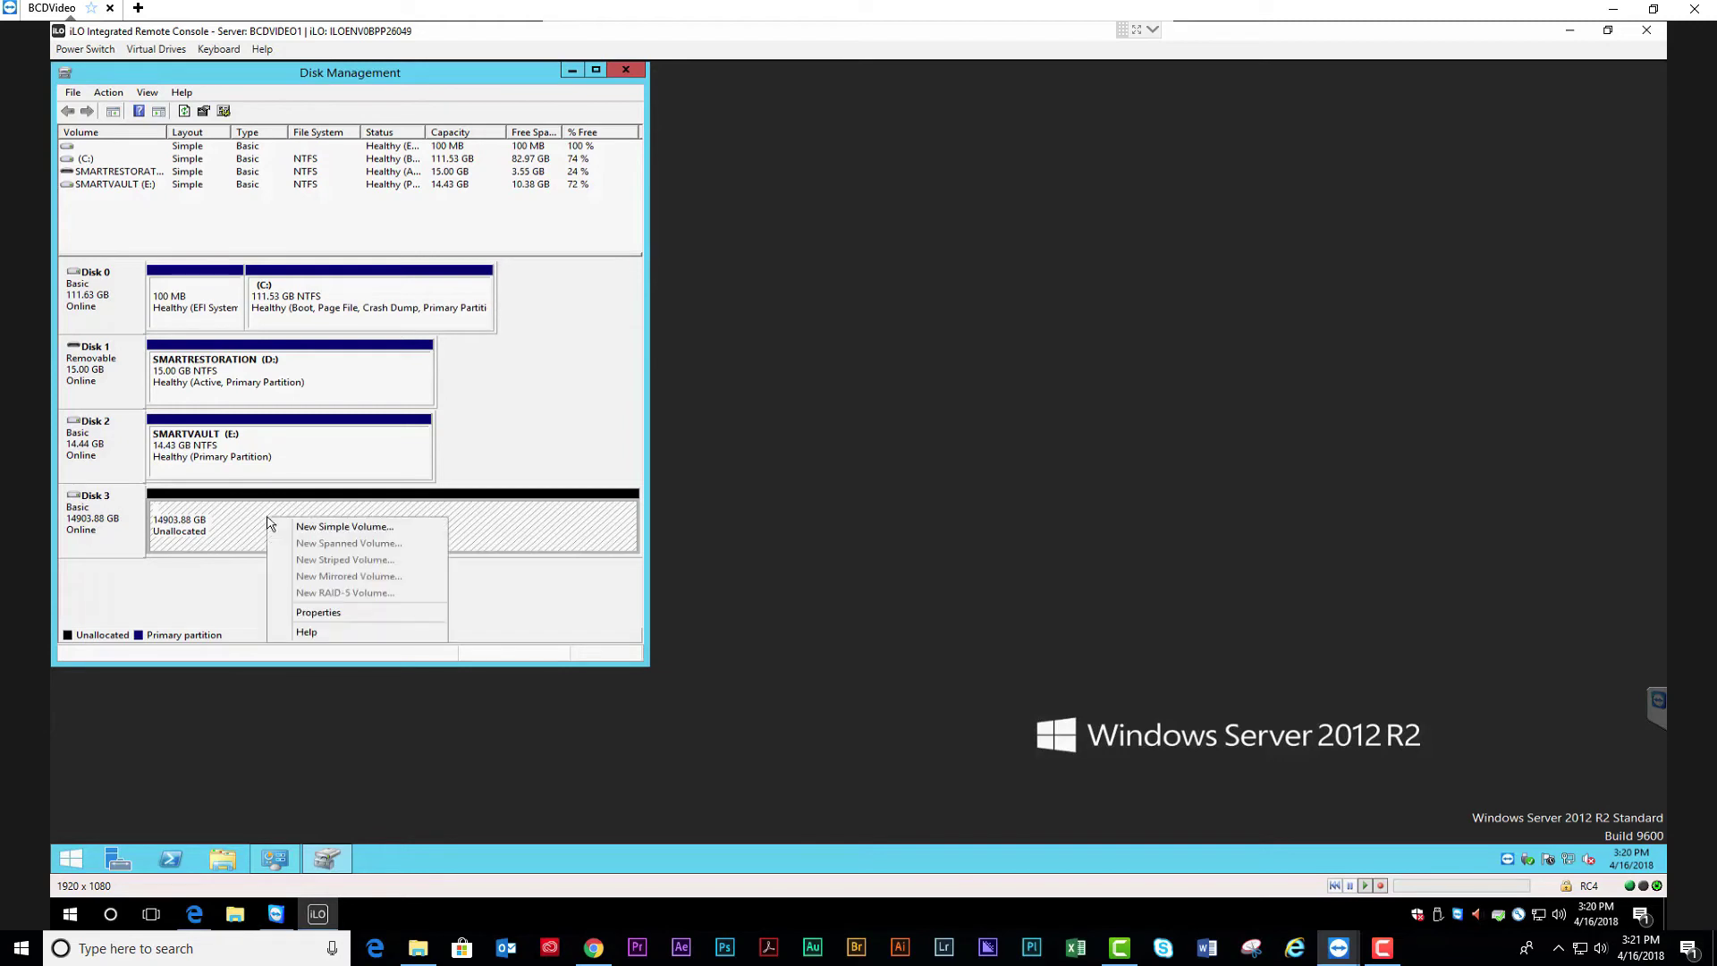
left_click(315, 528)
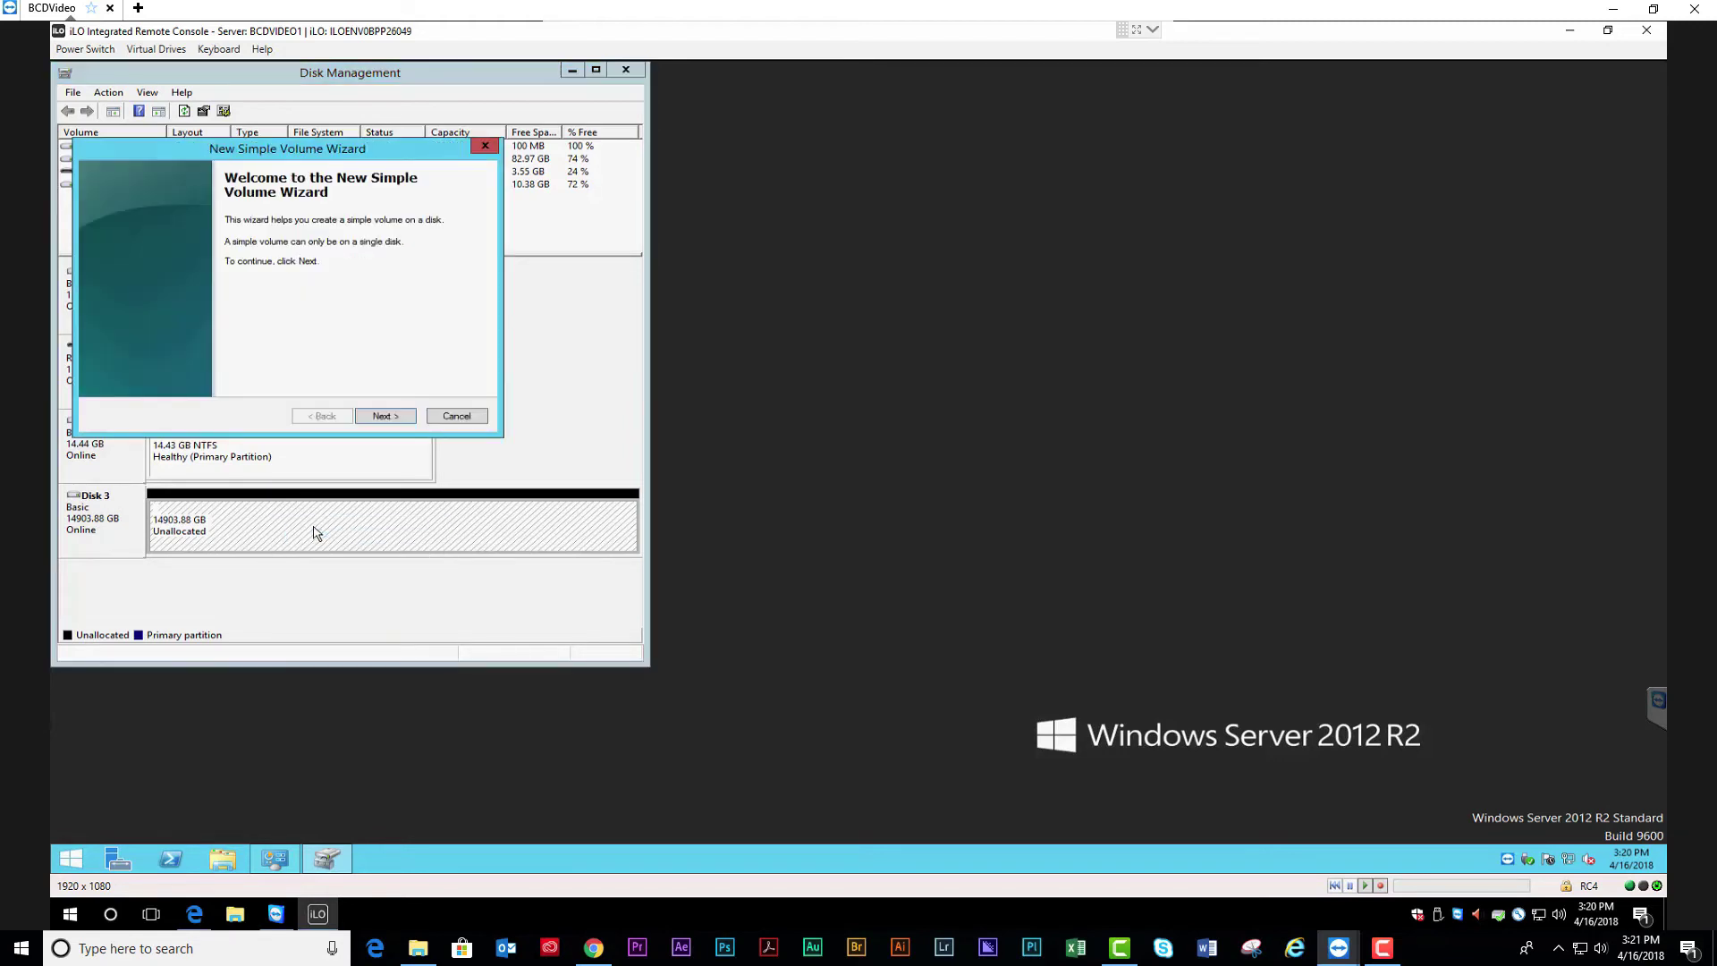
left_click(388, 424)
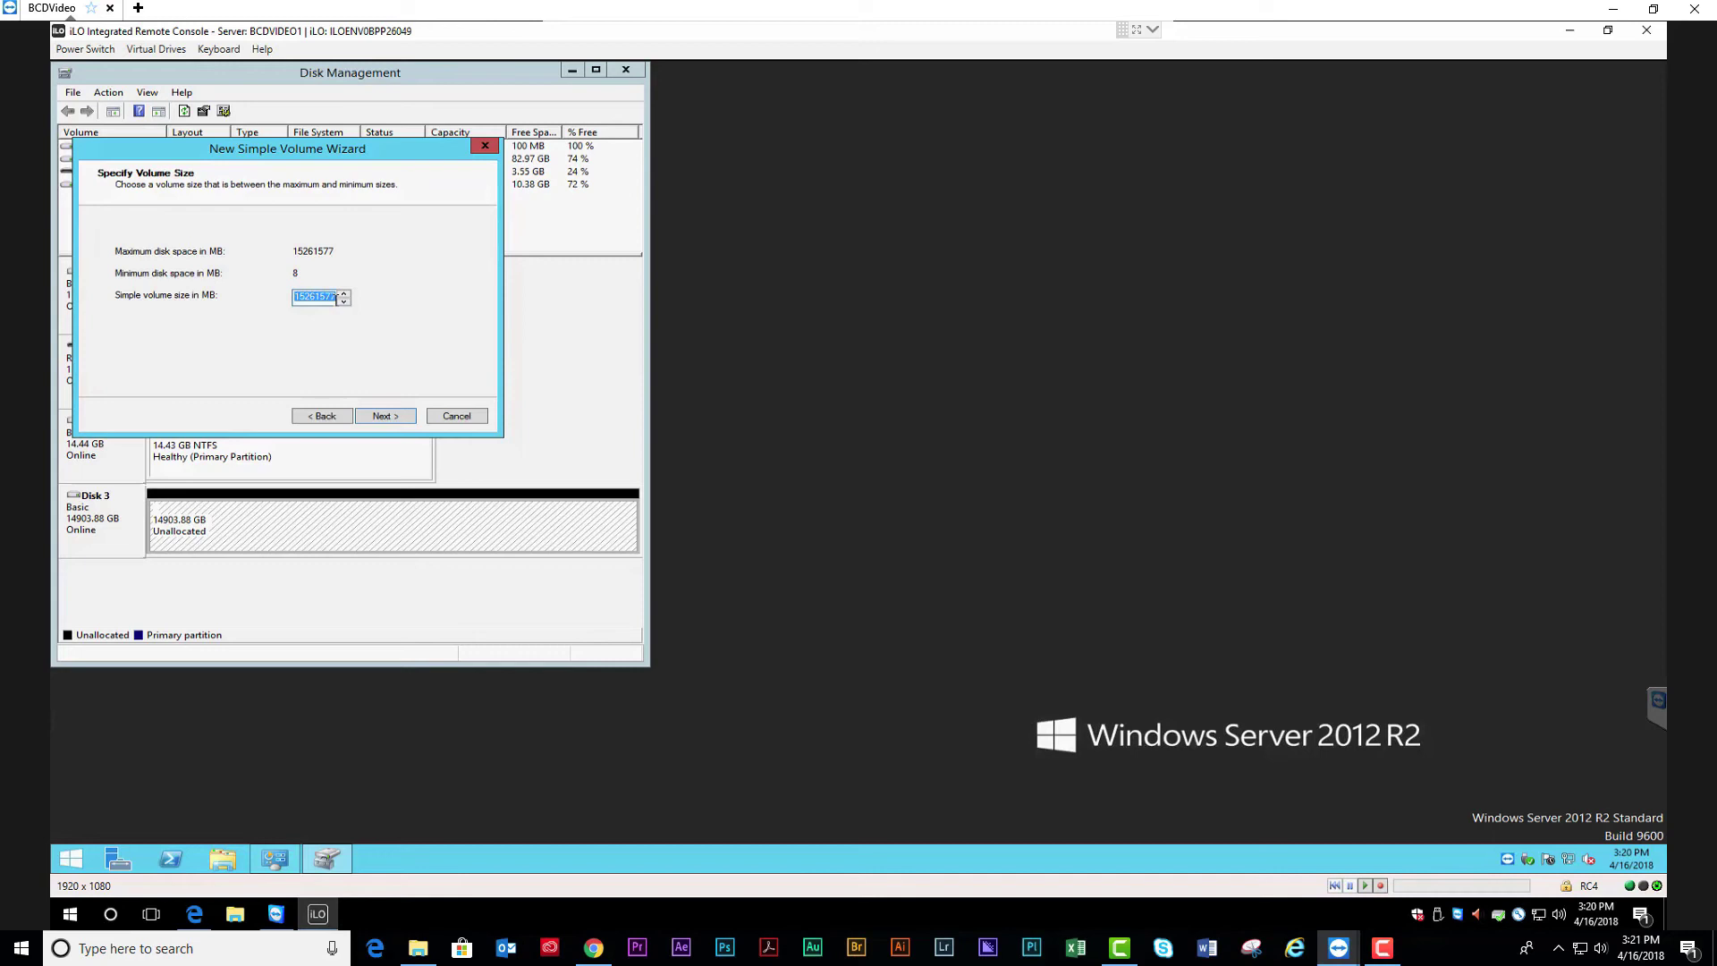
left_click(376, 417)
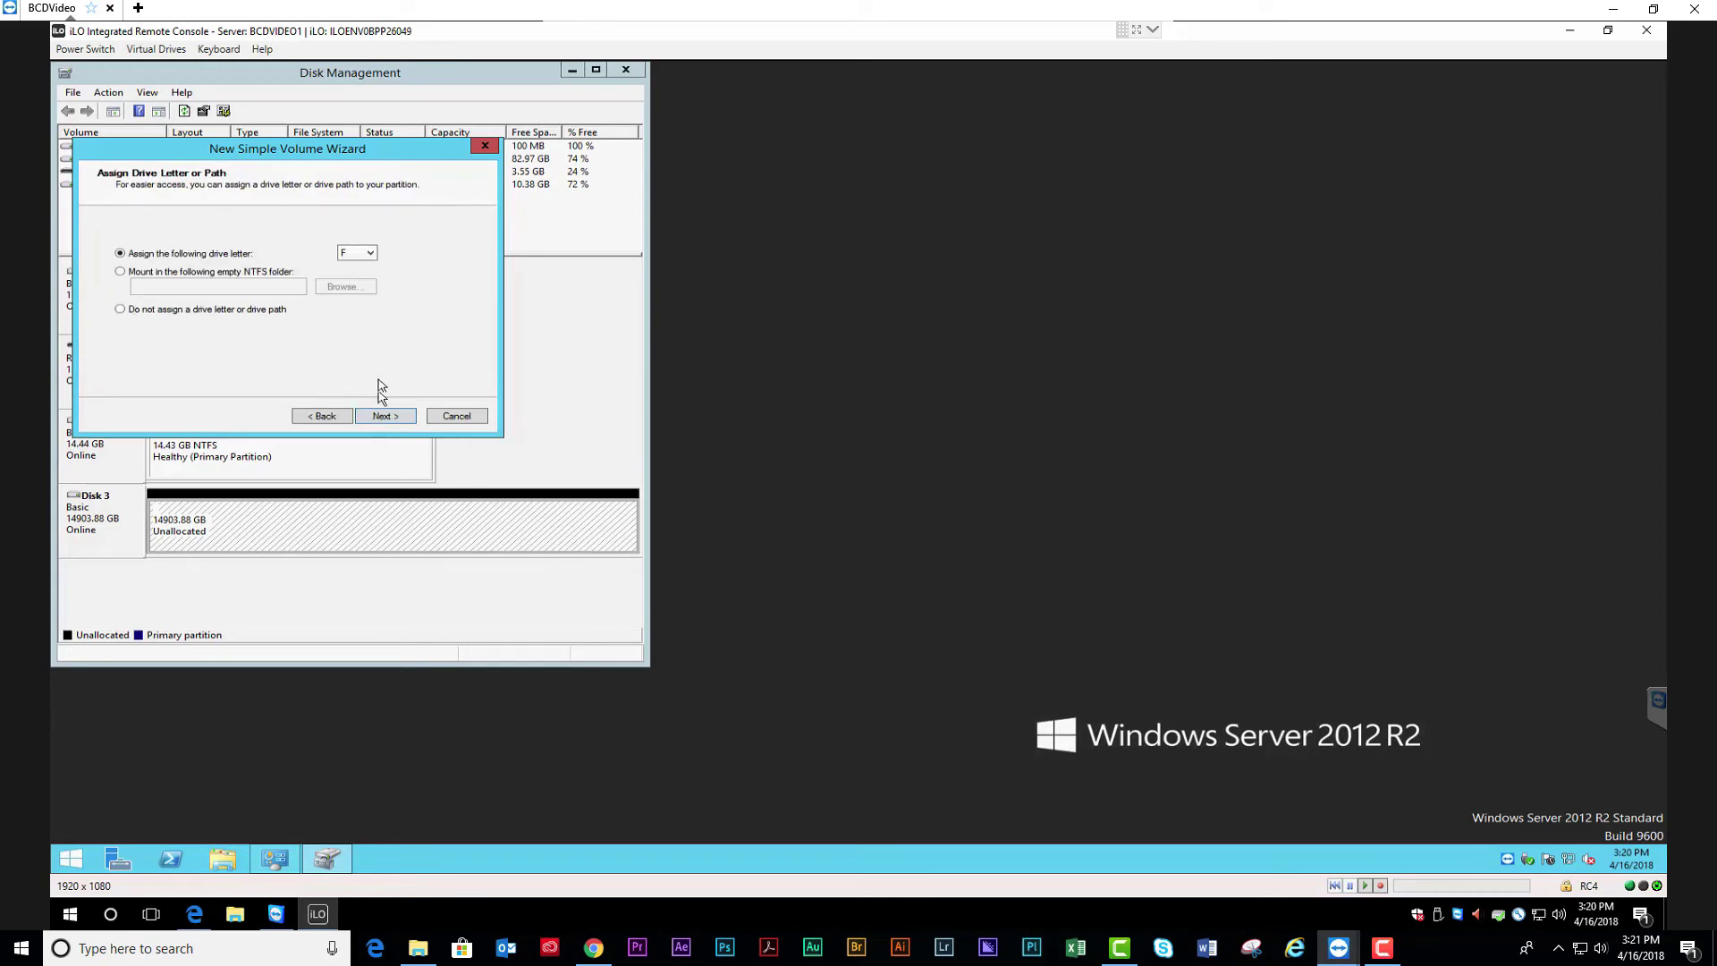
left_click(370, 254)
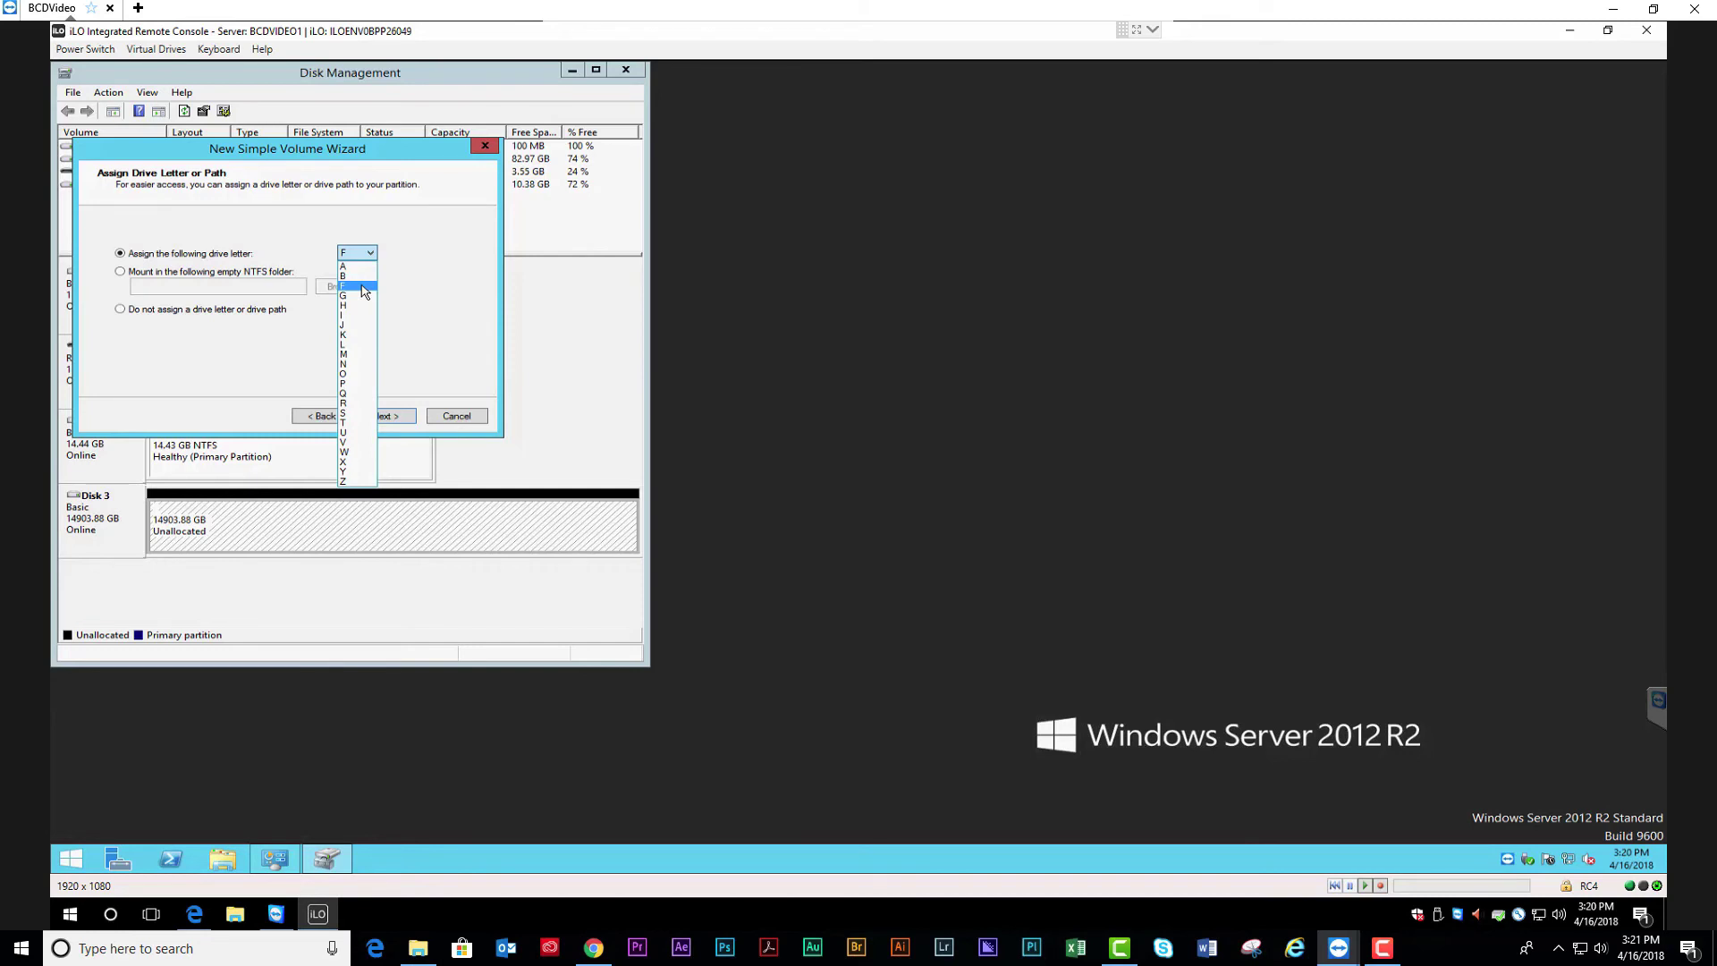
left_click(363, 291)
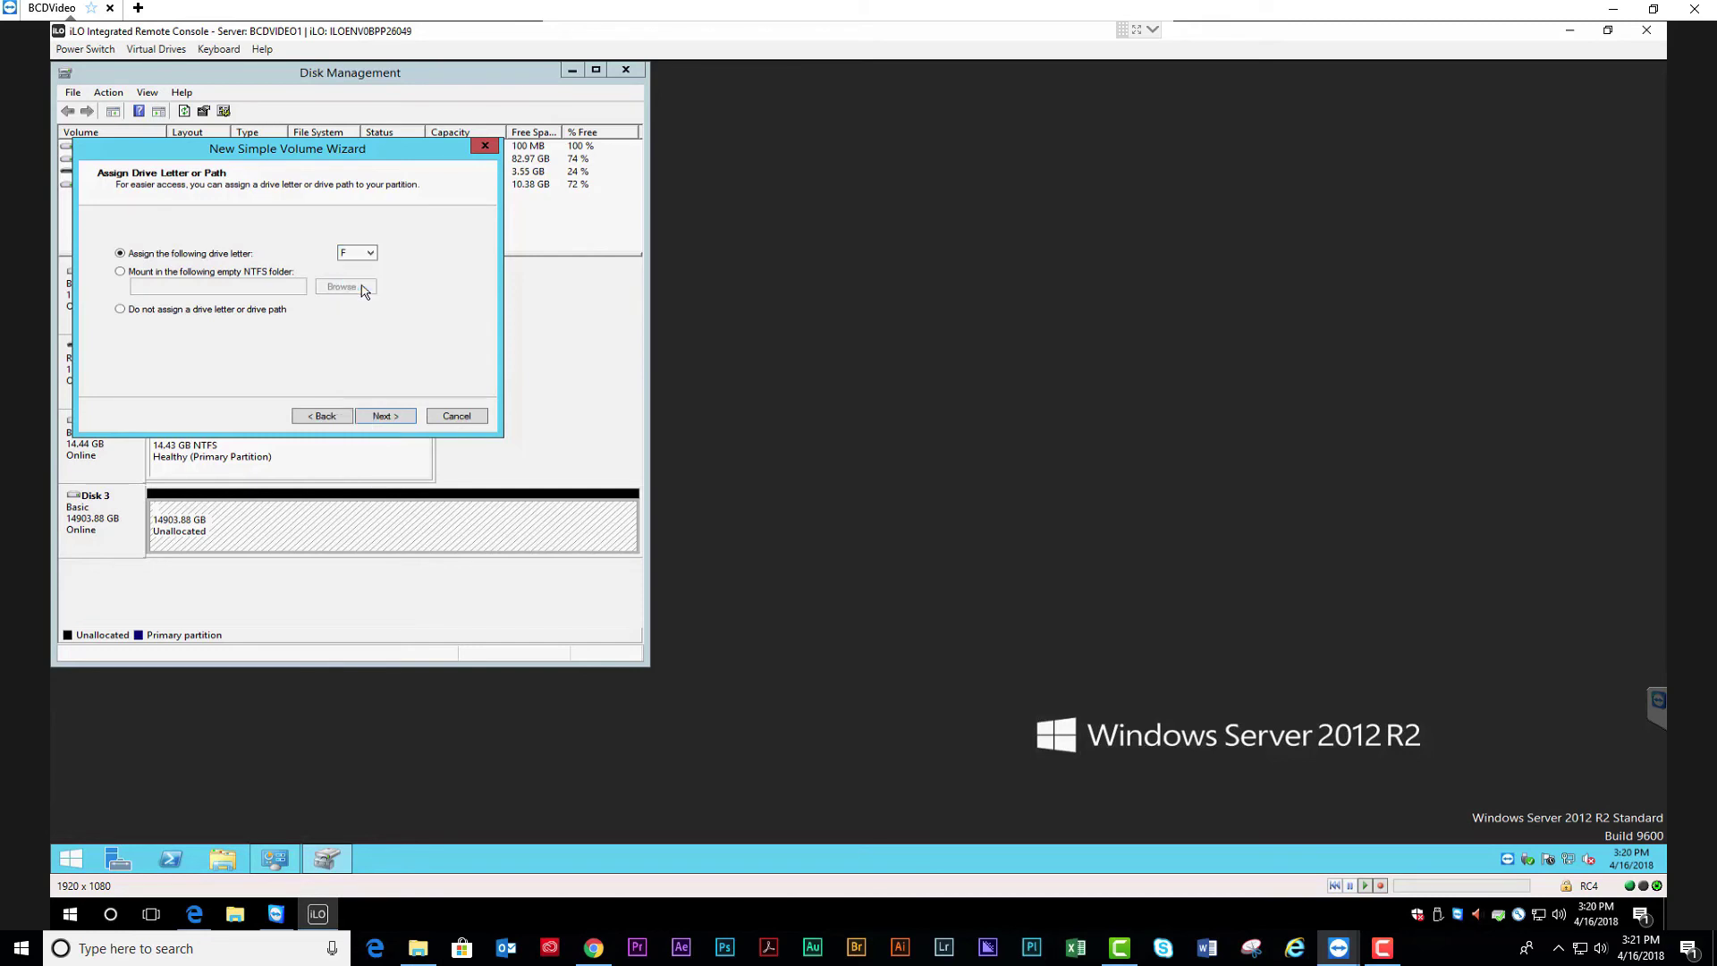
left_click(385, 417)
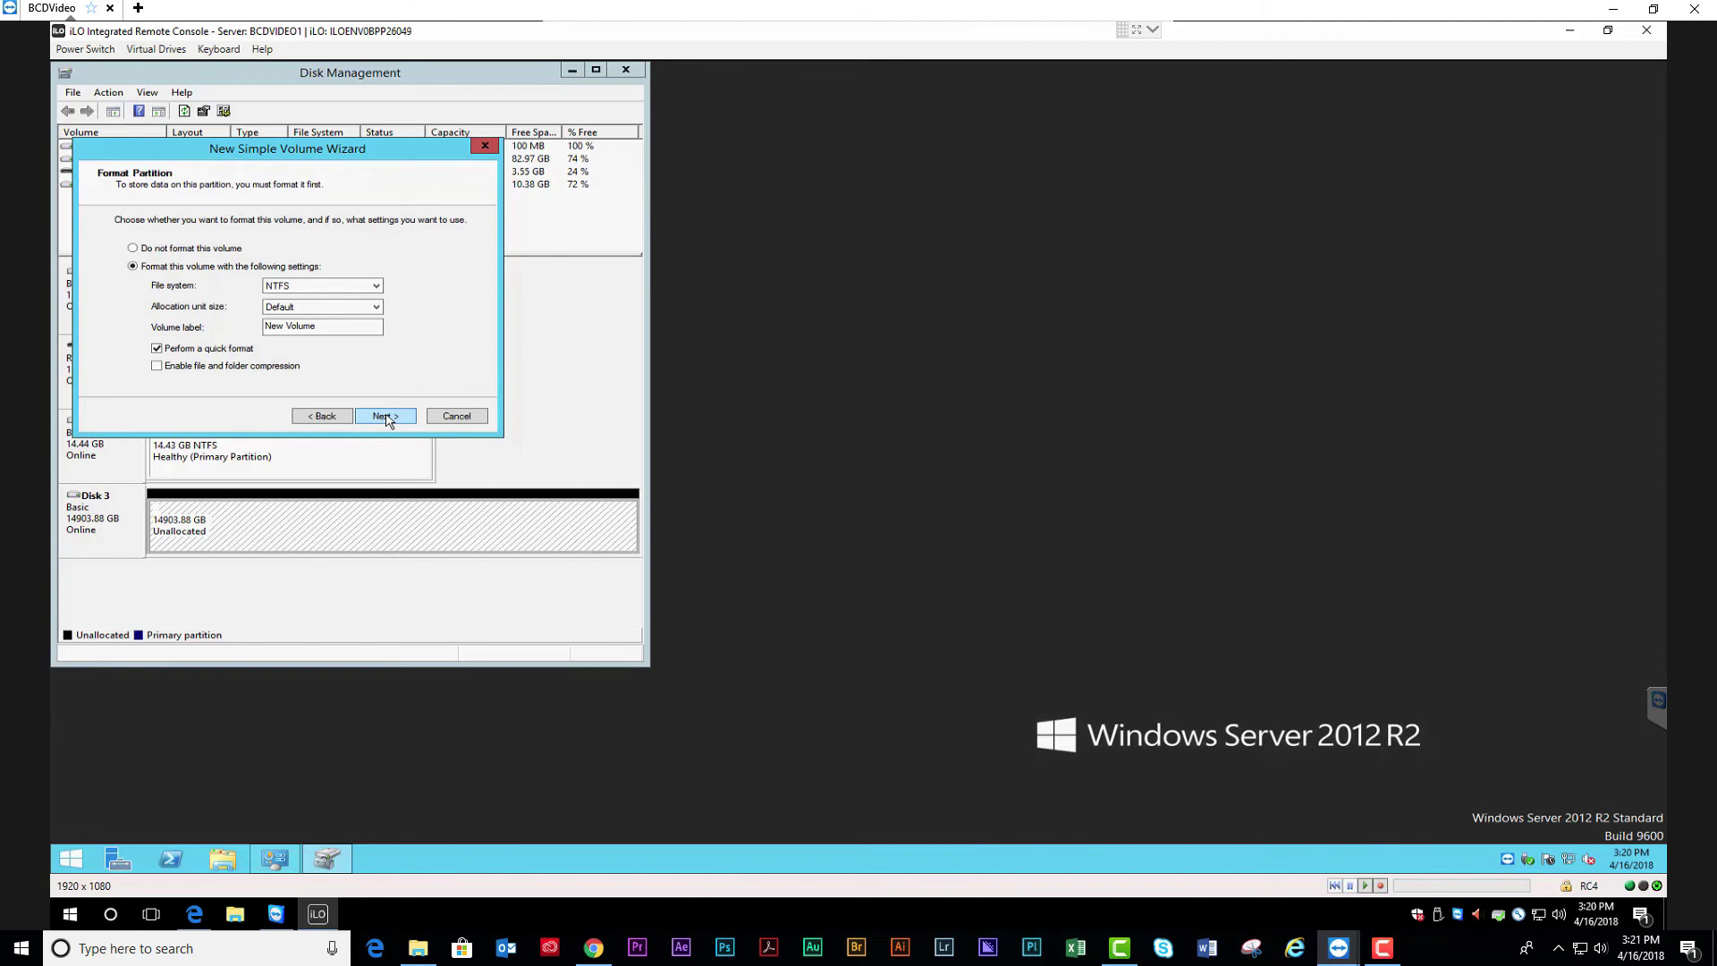
Clear the 'New Volume' label and finish with NTFS quick format
left_click(363, 327)
left_click_drag(363, 327, 258, 324)
key("BackSpace")
left_click(394, 420)
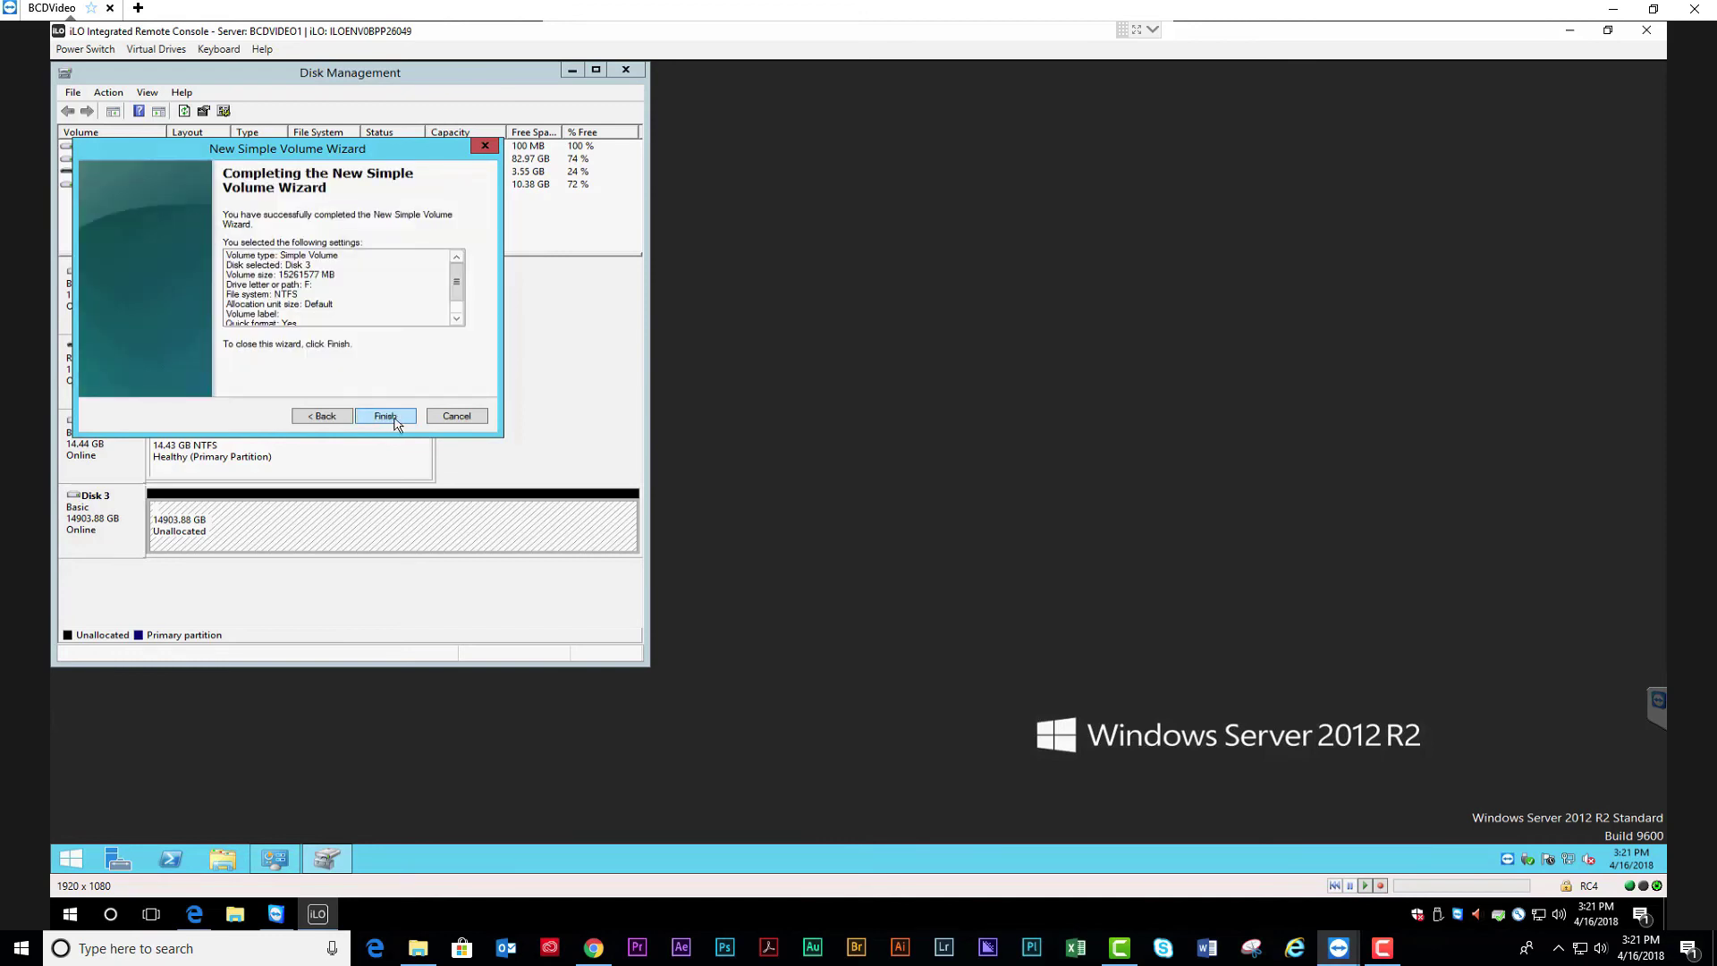
left_click(394, 420)
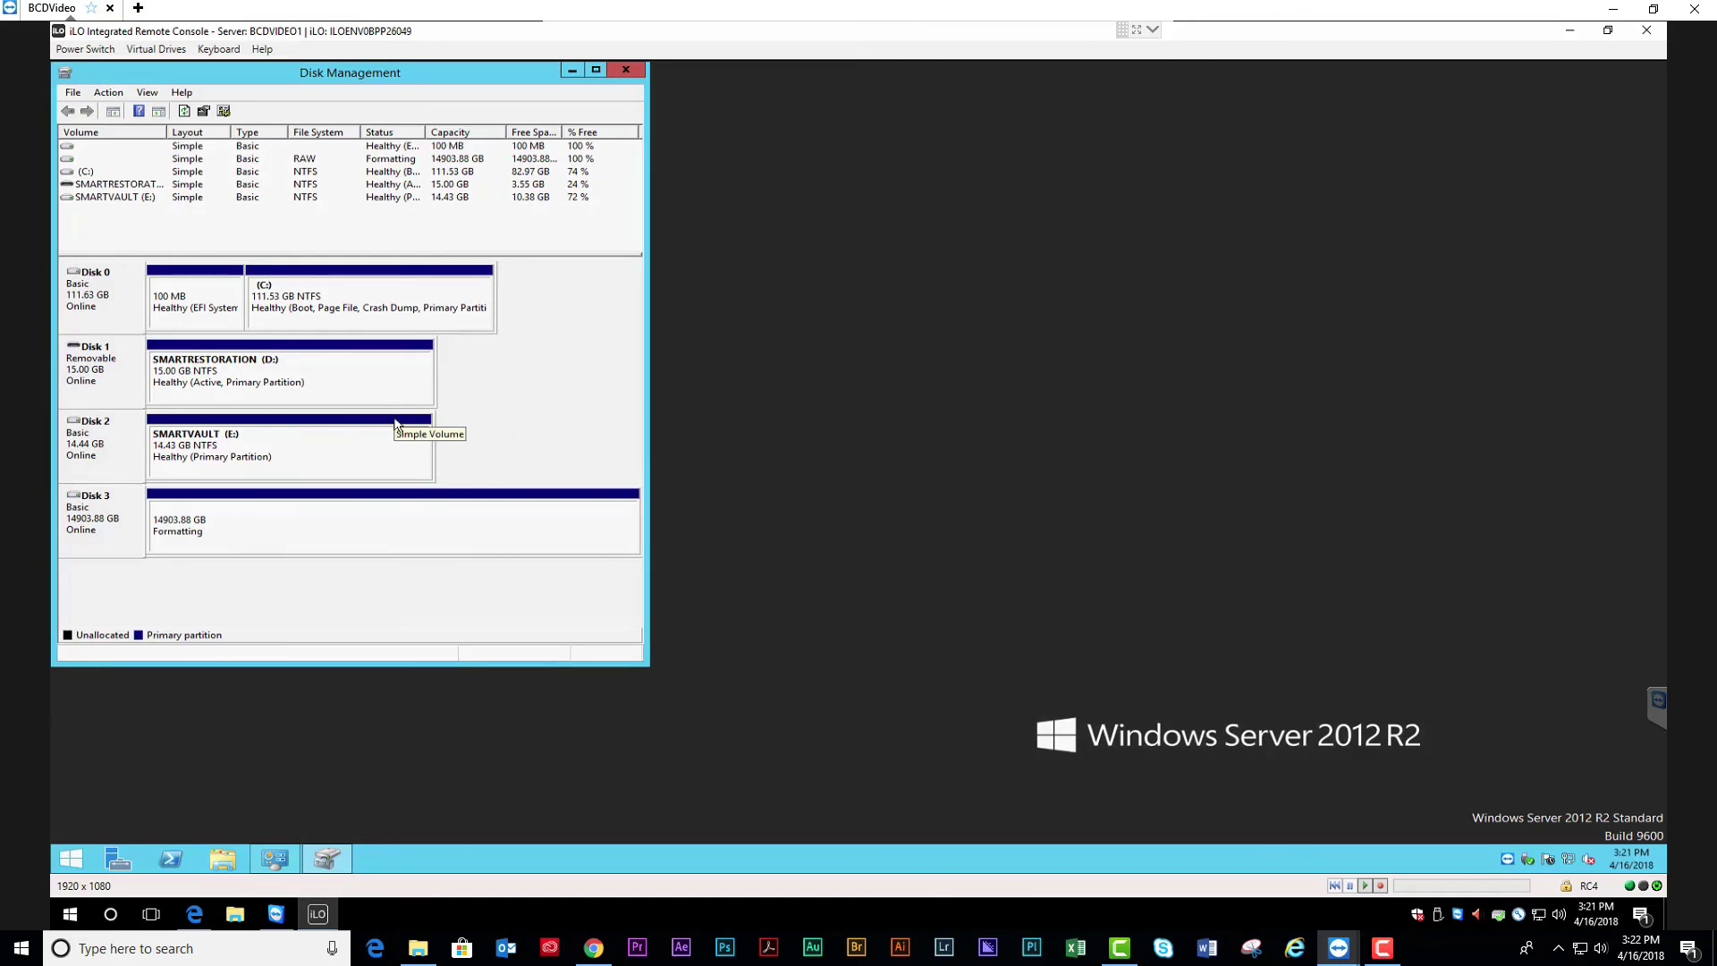
Open This PC in File Explorer and select Local Disk (F:) showing 14.5 TB free
left_click(221, 860)
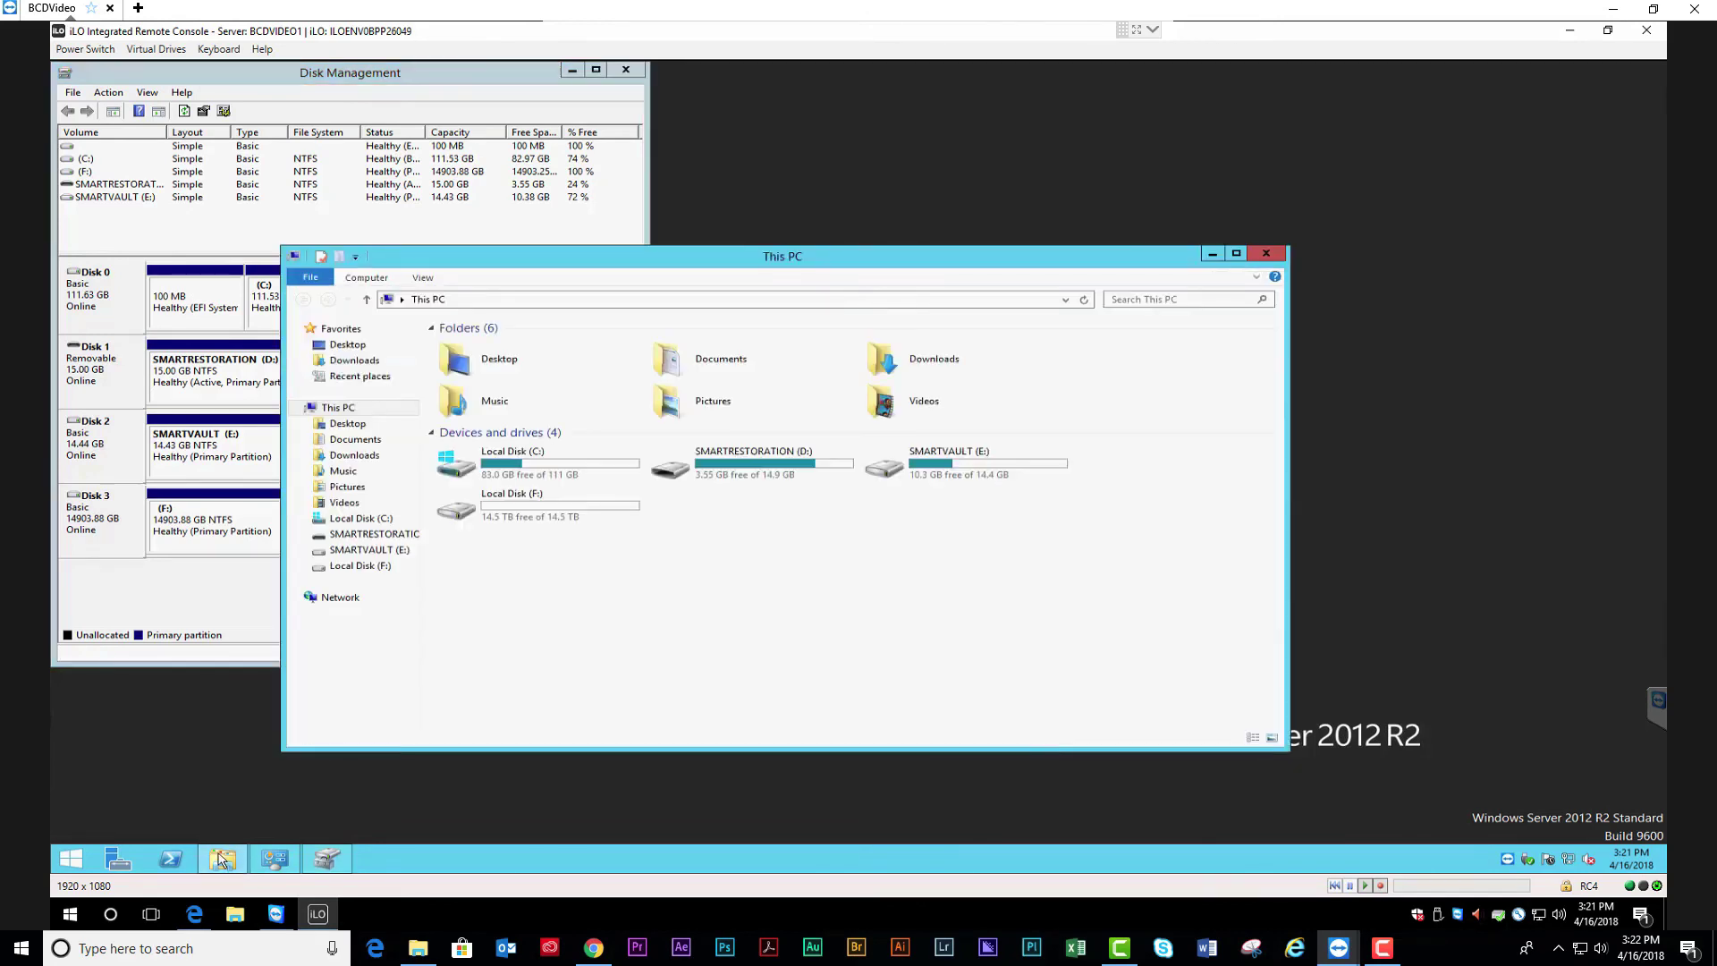
left_click(554, 517)
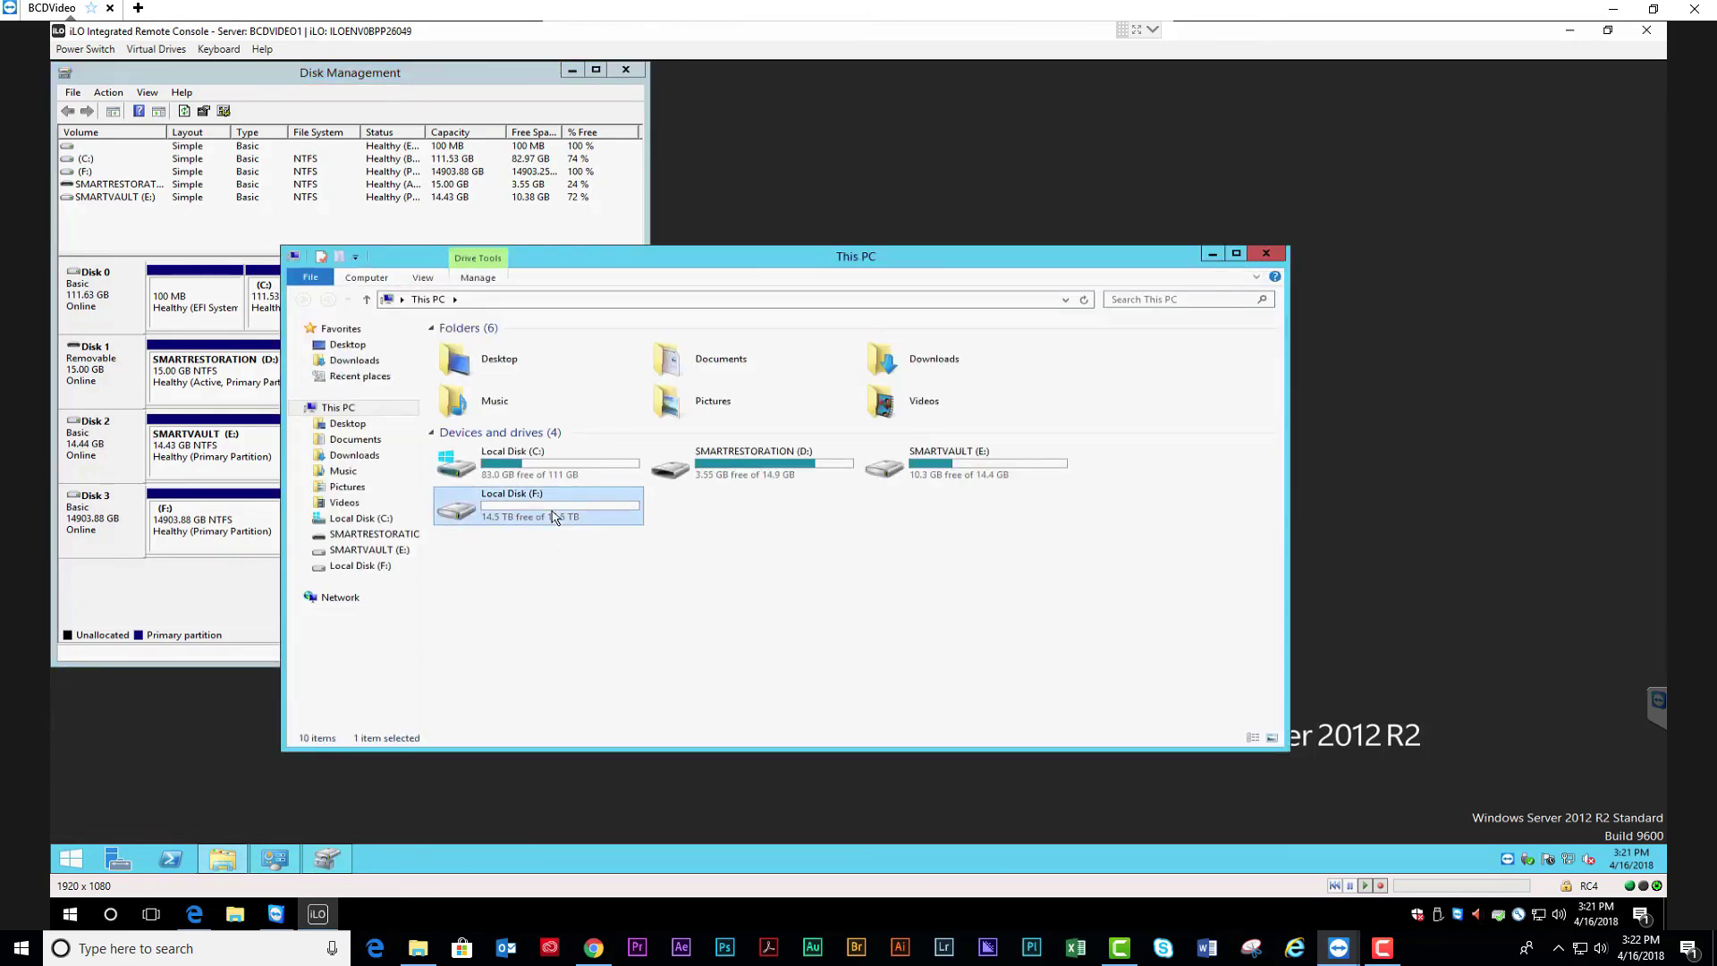